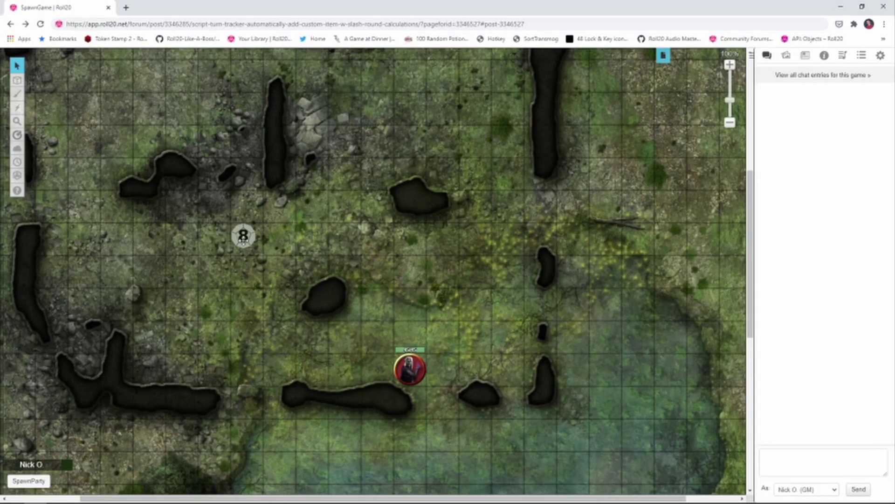
Run the SpawnParty macro with the token marked 8 selected to spawn the party around it.
left_click(243, 240)
left_click(36, 481)
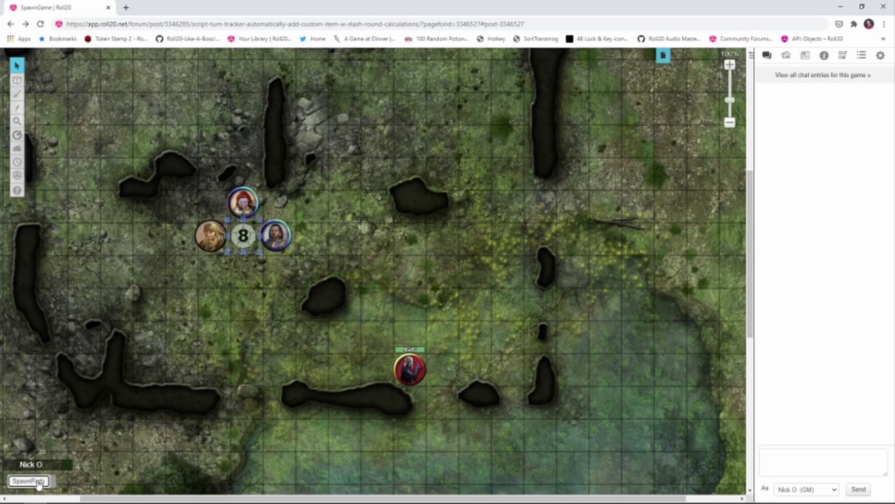
left_click(411, 369)
left_click(118, 69)
left_click(57, 67)
left_click(835, 109)
left_click(212, 238)
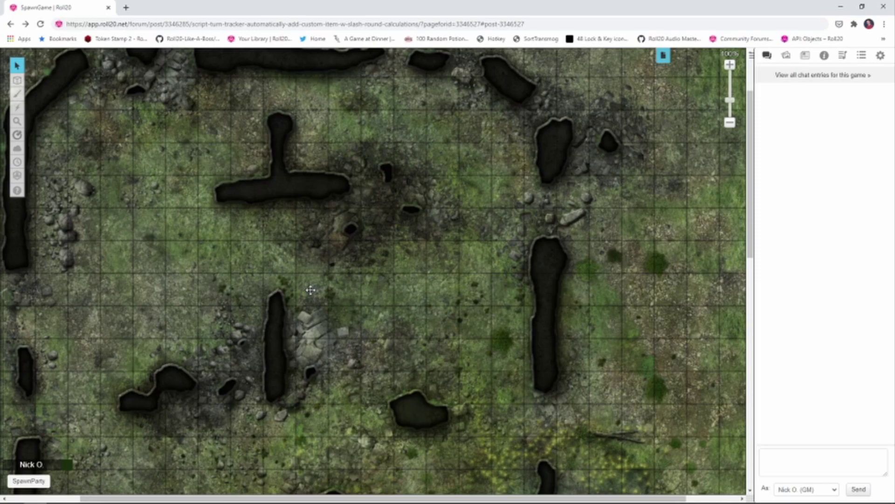
Roll one twelve-sided die in the chat with the command /r 1d12.
left_click(800, 456)
type("/r 1d")
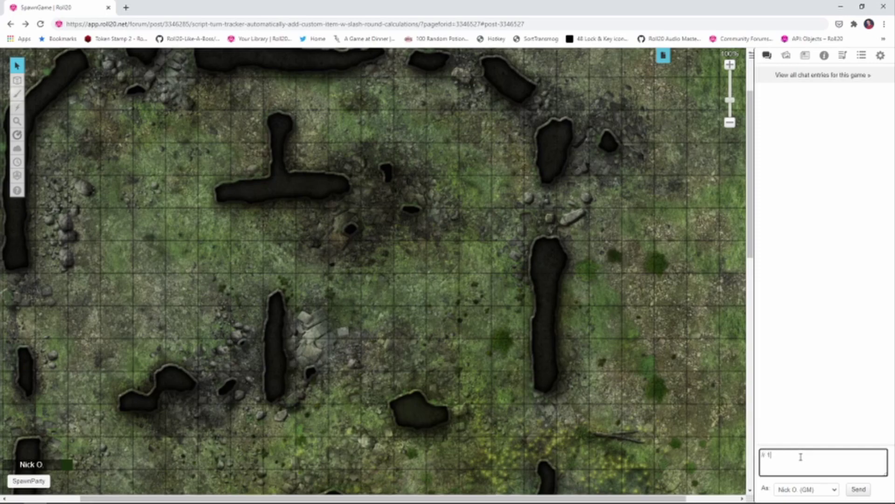
type("12")
key("Return")
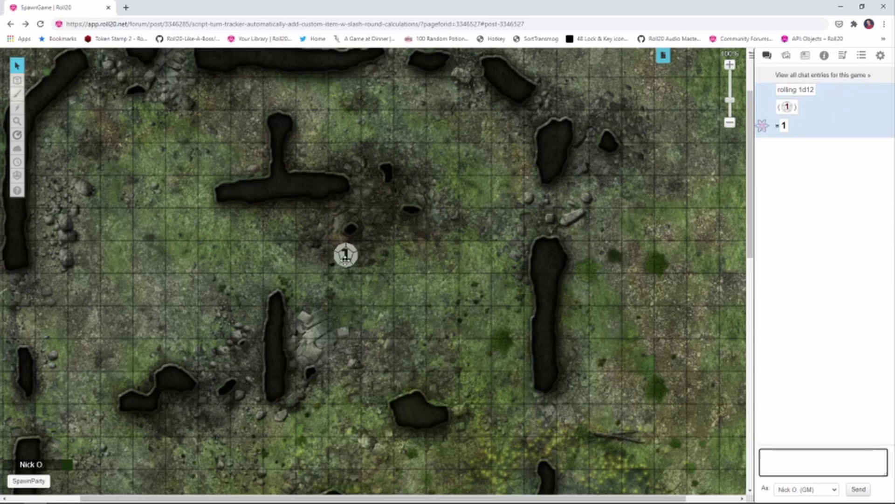
left_click(345, 255)
left_click(339, 293)
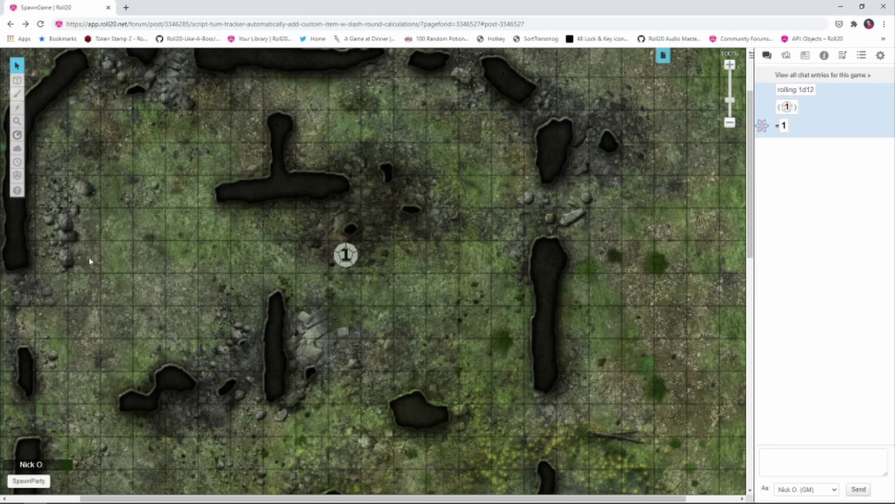
Check Grolf's name in the journal and switch to Notepad to copy the command !Spawn --name|Grolf.
left_click_drag(0, 231, 400, 67)
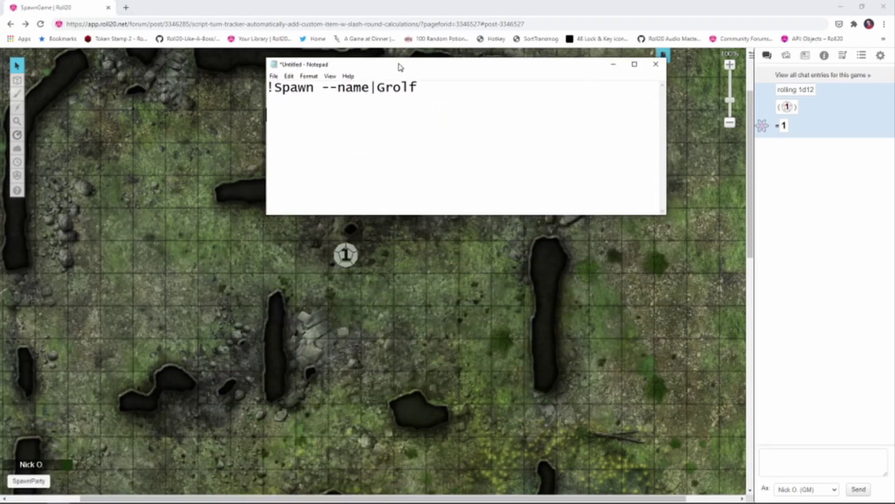
left_click(809, 60)
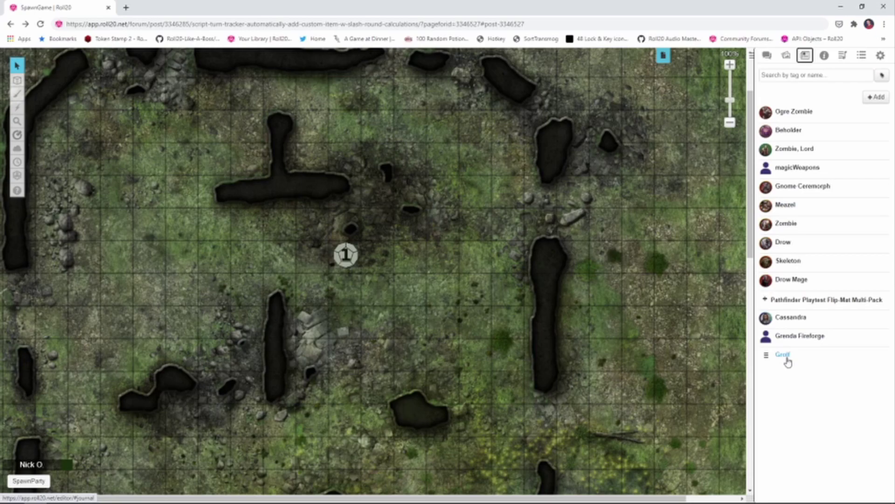
key("alt+Tab")
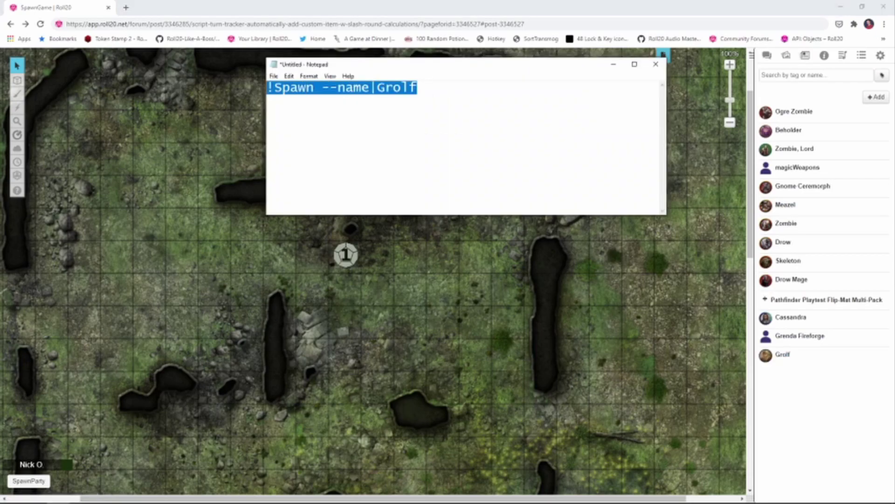
Spawn Grolf on the token marked 1 with the chat command !Spawn --name|Grolf, and delete the spawned token.
left_click(767, 56)
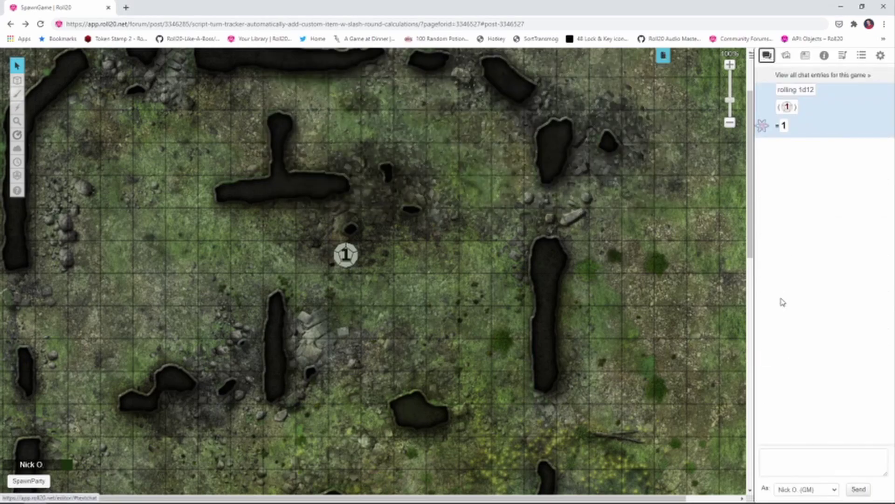
left_click(785, 452)
type("!Spawn --name|Groff")
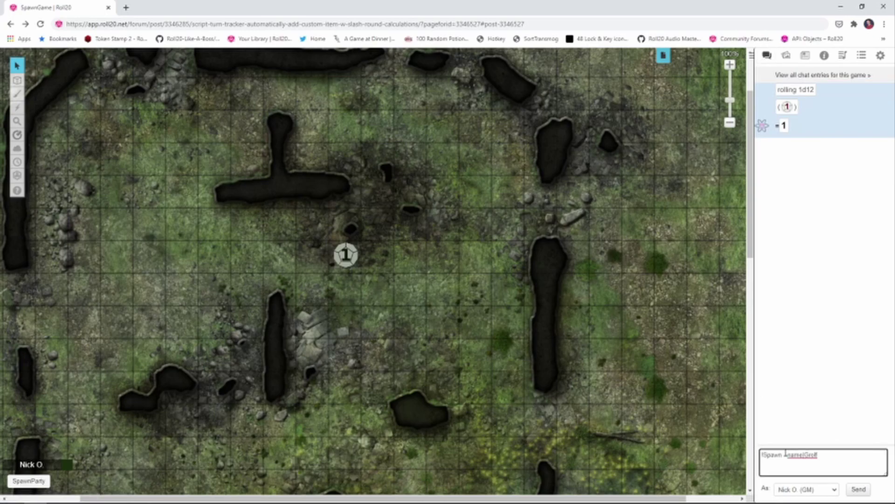
left_click(347, 259)
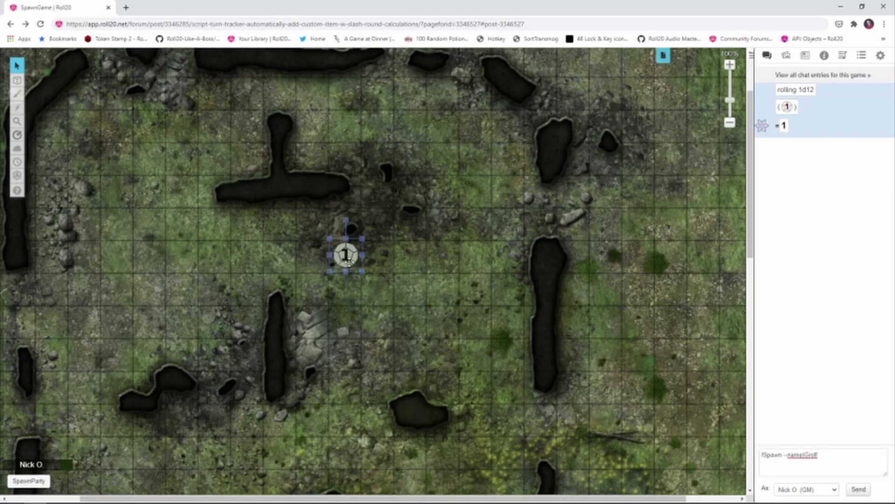
left_click(841, 459)
key("Return")
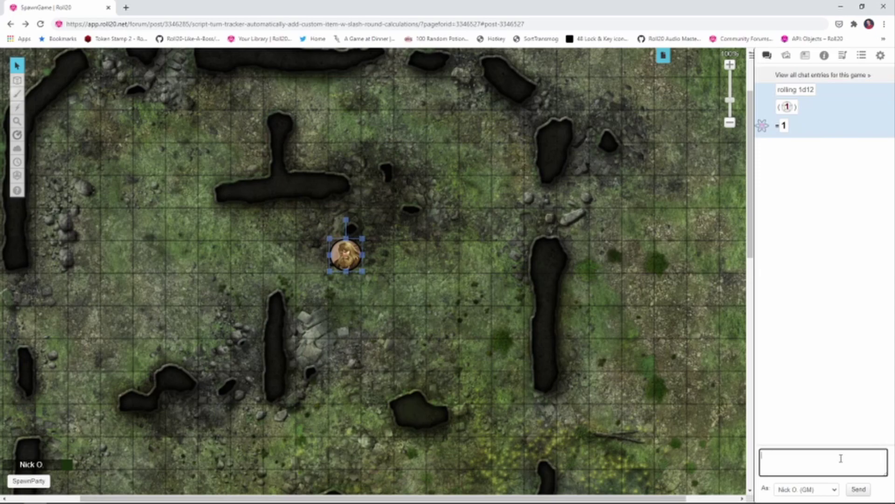
left_click(347, 257)
Switch to Notepad, extend the command to !Spawn --name|Grolf --offset|1,0 and copy it.
key("alt+Tab")
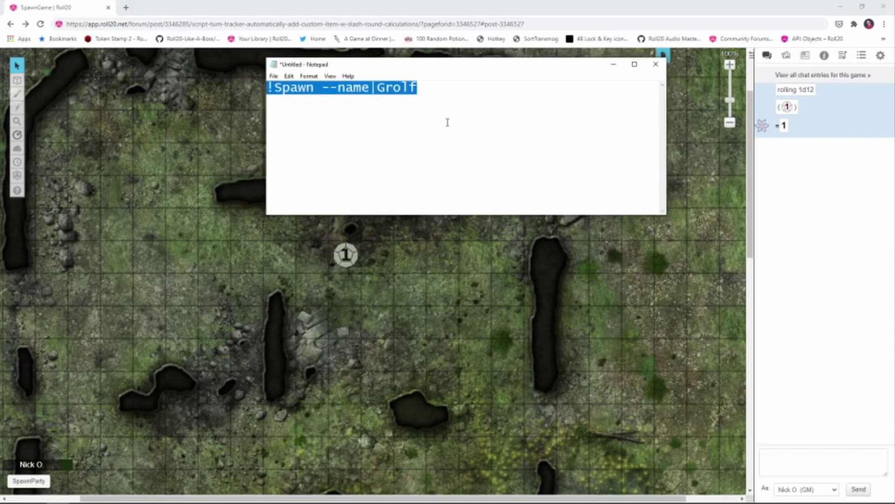
left_click(448, 100)
type("--")
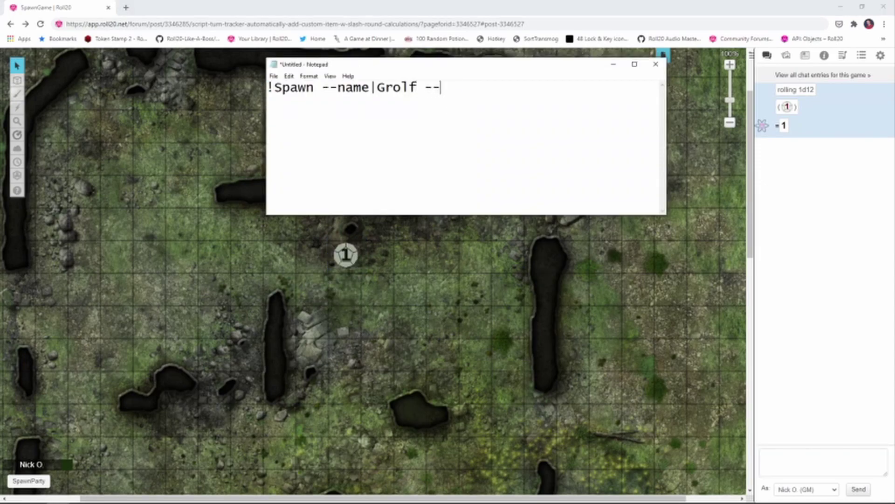
type("offset|")
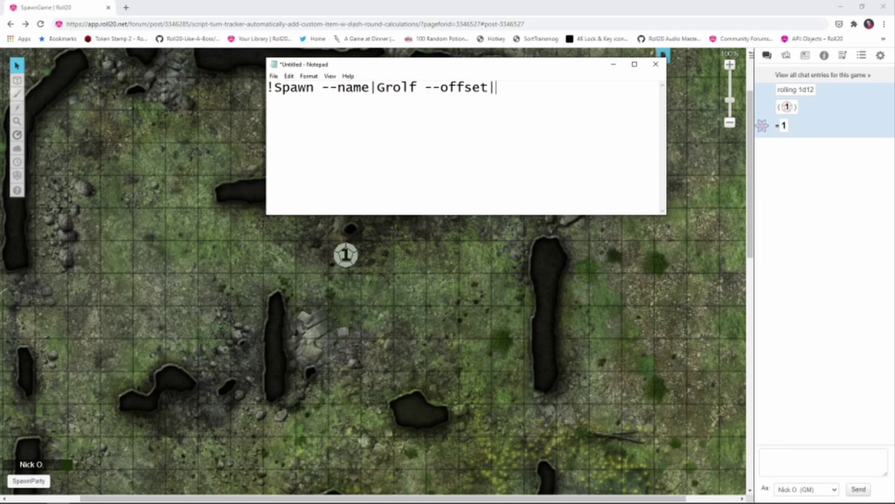
type("1,0")
left_click_drag(534, 88, 261, 84)
key("ctrl+c")
Spawn Grolf beside the token marked 1 by sending !Spawn --name|Grolf --offset|1,0 in the chat.
left_click(862, 456)
key("ctrl+v")
left_click(346, 261)
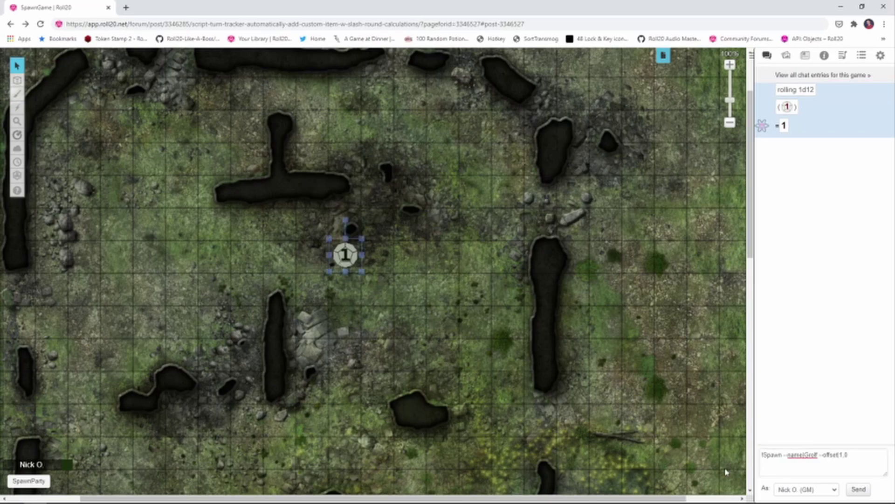
key("Return")
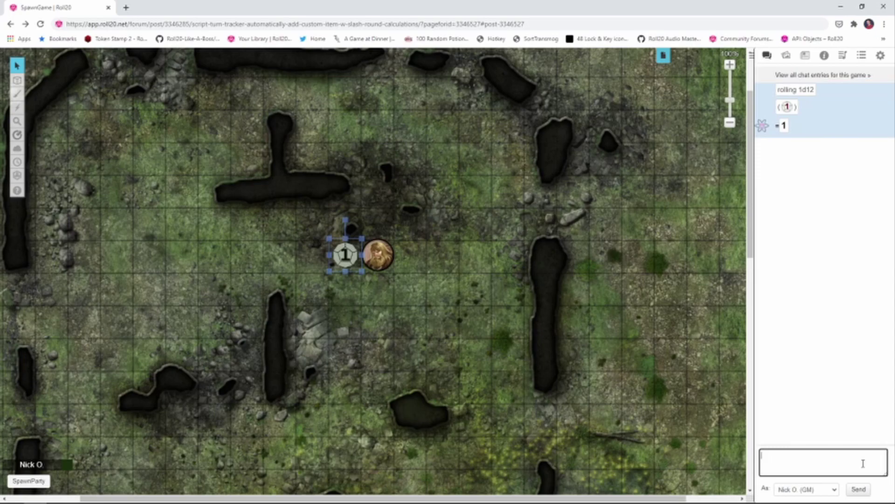
Switch to Notepad and change the spawn command's offset to -1,0.
key("alt+Tab")
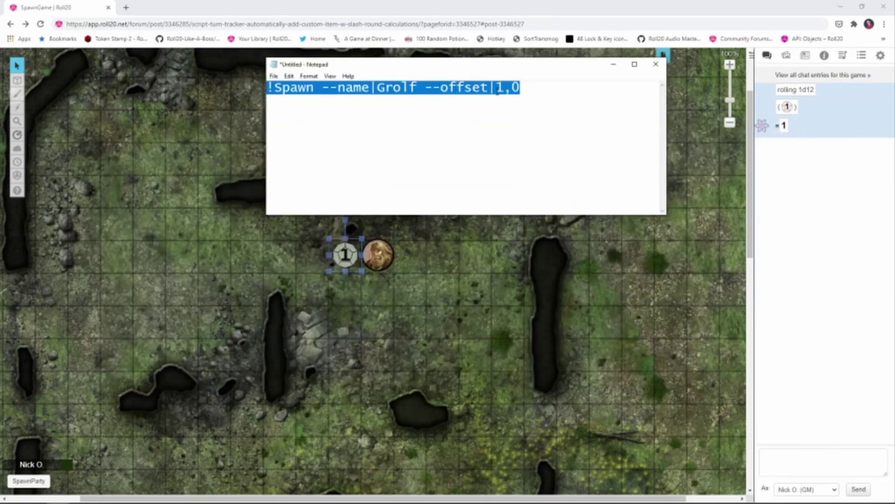
left_click(513, 122)
type("-")
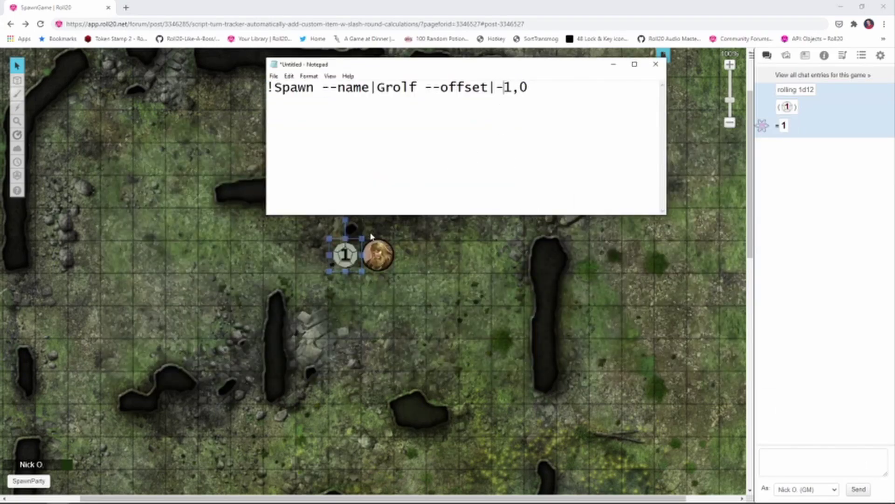
scroll(300, 261, "up", 1)
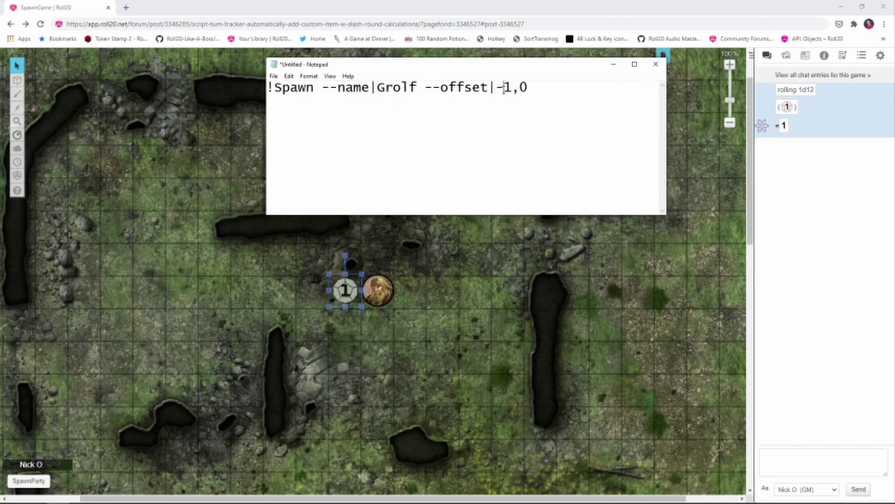
Change the offset in the Notepad spawn command to 0,-1 and copy the whole command.
left_click(532, 89)
key("BackSpace")
key("BackSpace")
key("BackSpace")
key("BackSpace")
type("0,")
type("1")
key("BackSpace")
type("-1")
key("ctrl+a")
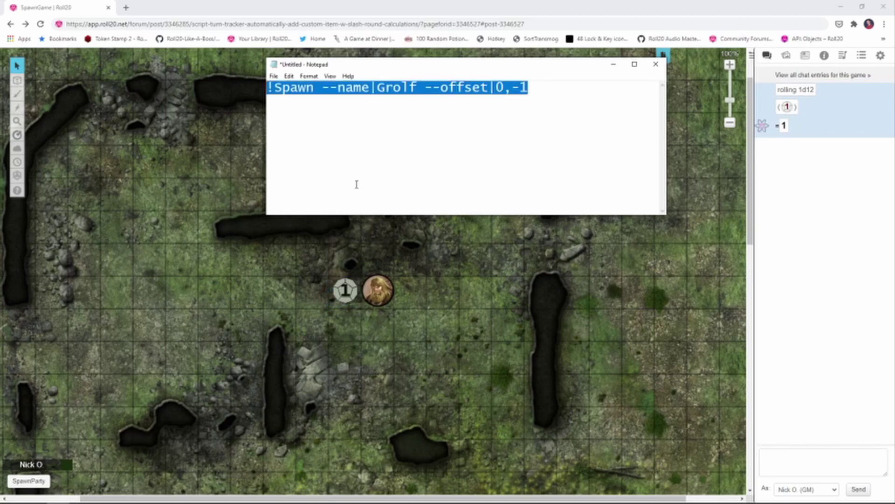
key("ctrl+c")
Spawn Grolf above the token marked 1 with !Spawn --name|Grolf --offset|0,-1 in the chat, and delete that new token.
left_click(788, 452)
key("ctrl+v")
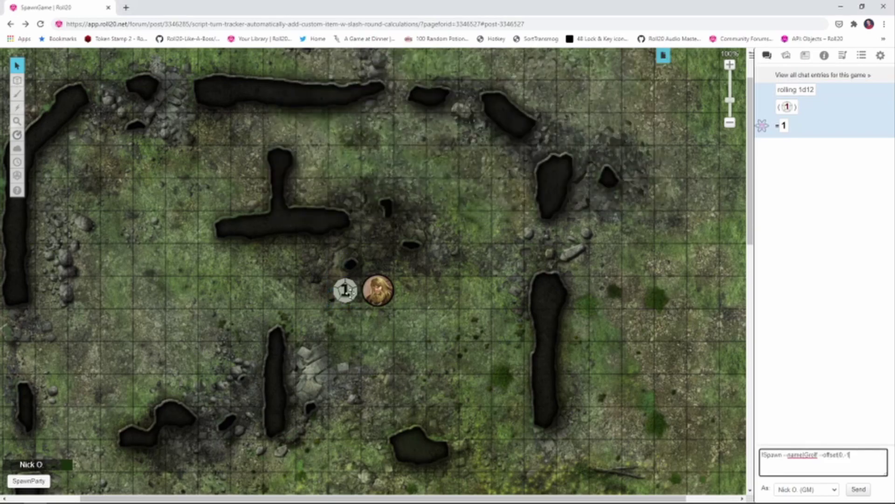
left_click(345, 291)
left_click(880, 454)
key("Return")
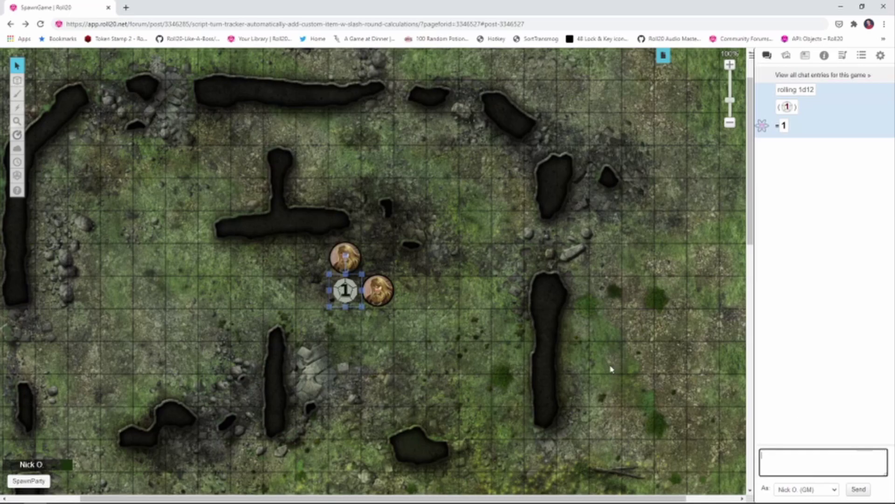
left_click(366, 268)
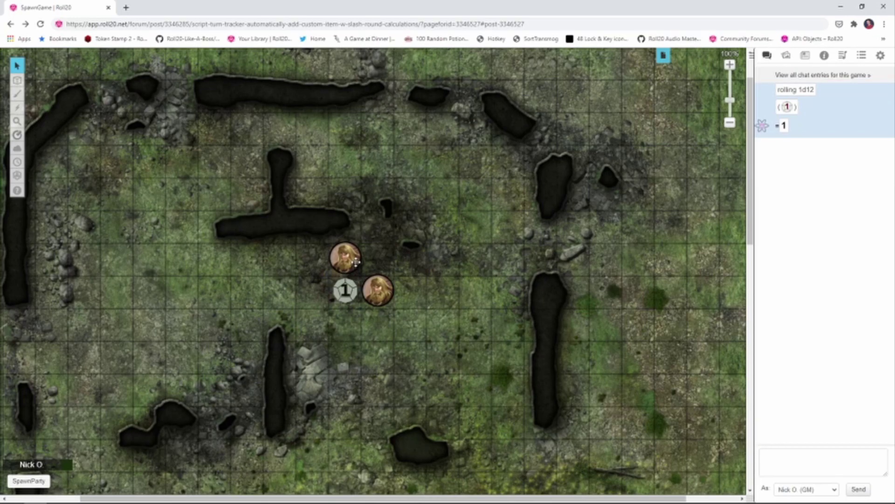
left_click(356, 261)
key("Delete")
Replace the Notepad text with multi-line !Spawn{{ }} commands for Cassandra (offset 1,0), Grolf (-1,0) and Grenda Fireforge (0,-1), and copy them.
key("alt+Tab")
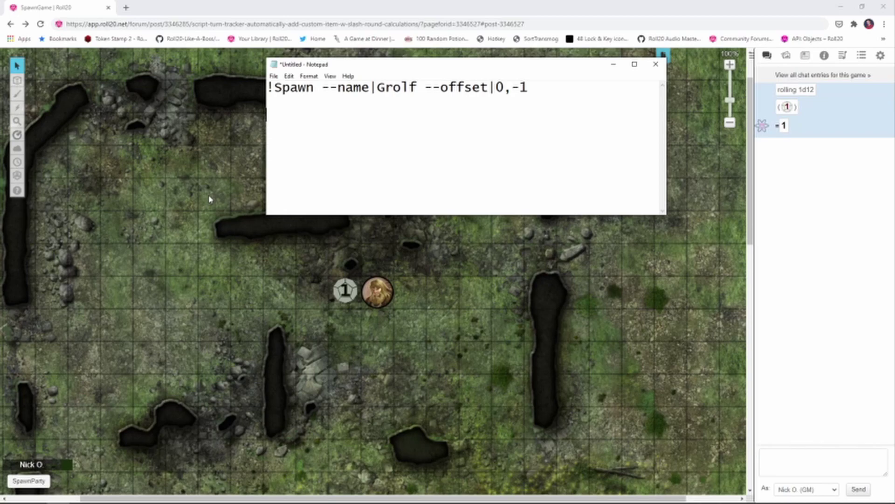
key("ctrl+v")
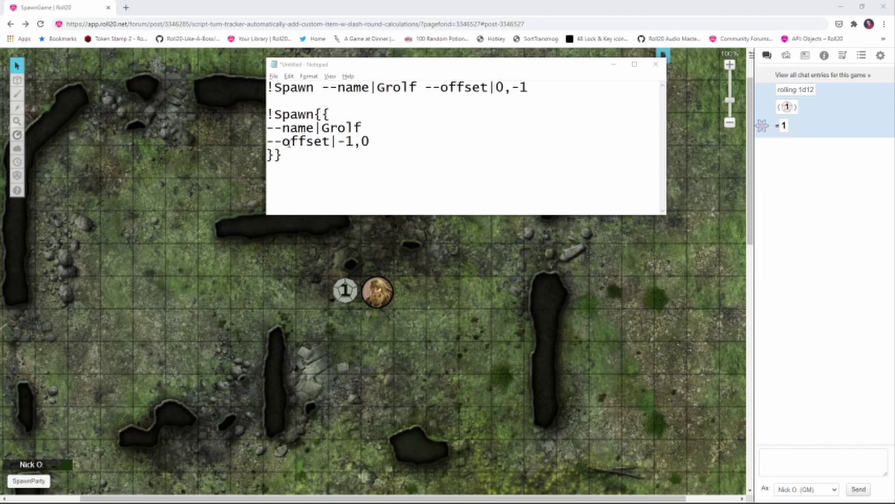
left_click_drag(301, 155, 271, 82)
key("ctrl+v")
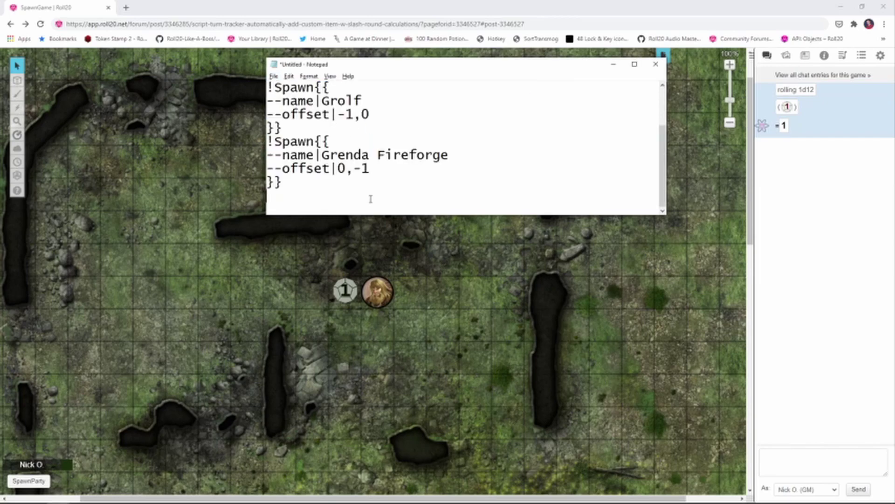
left_click_drag(372, 214, 372, 300)
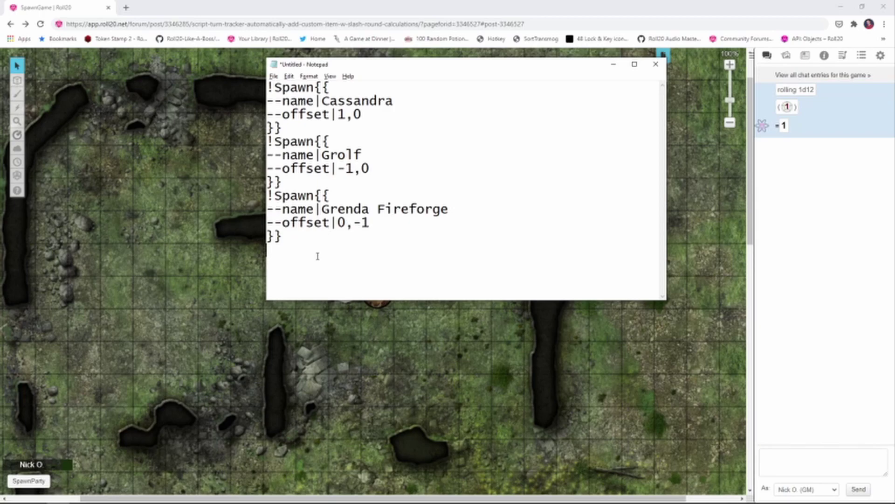
left_click_drag(314, 242, 268, 87)
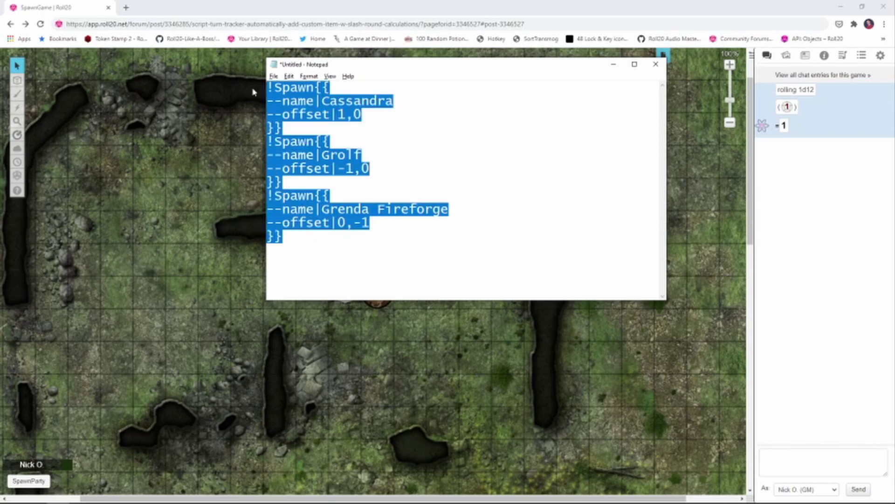
Return to the Roll20 map and delete the remaining Grolf token beside the token marked 1.
left_click(200, 172)
left_click(375, 291)
key("Delete")
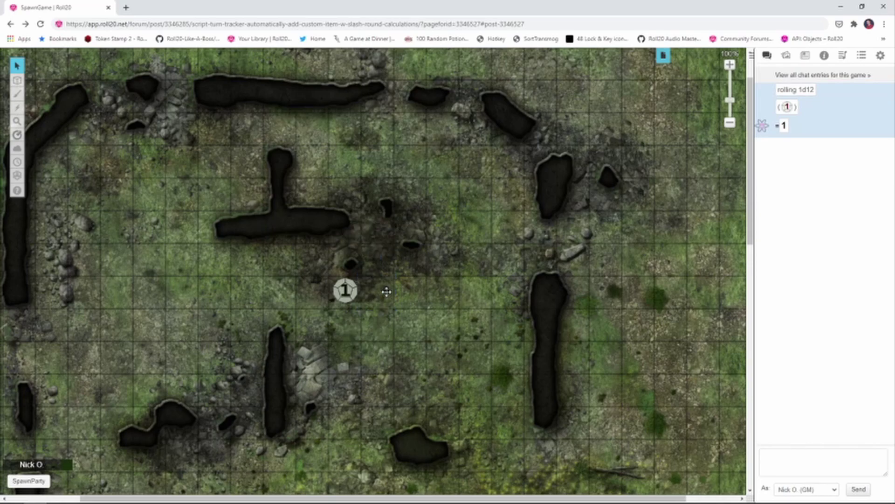
Spawn Cassandra, Grolf and Grenda Fireforge around the token marked 1 by sending the three copied !Spawn commands in the chat.
left_click(787, 466)
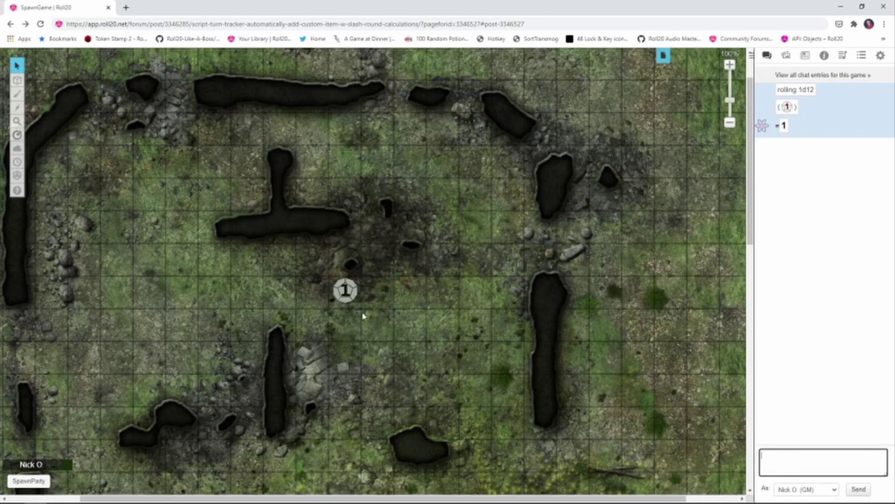
left_click(344, 286)
left_click(825, 469)
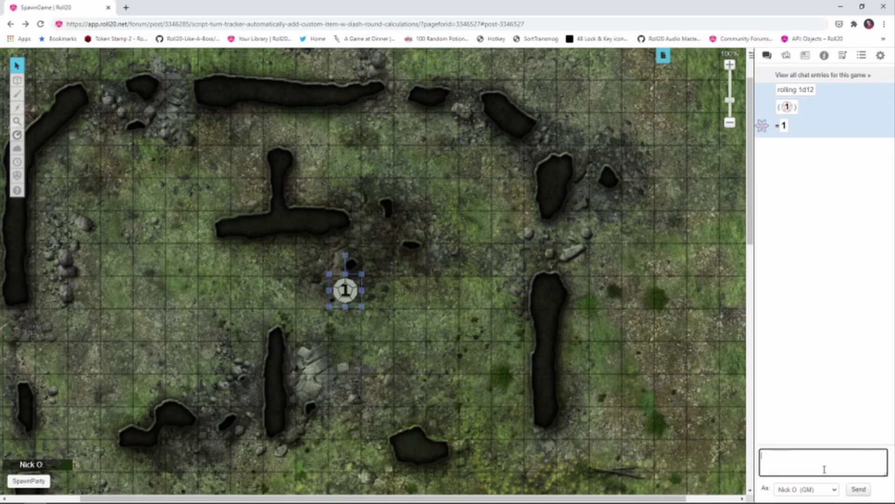
key("ctrl+v")
key("Return")
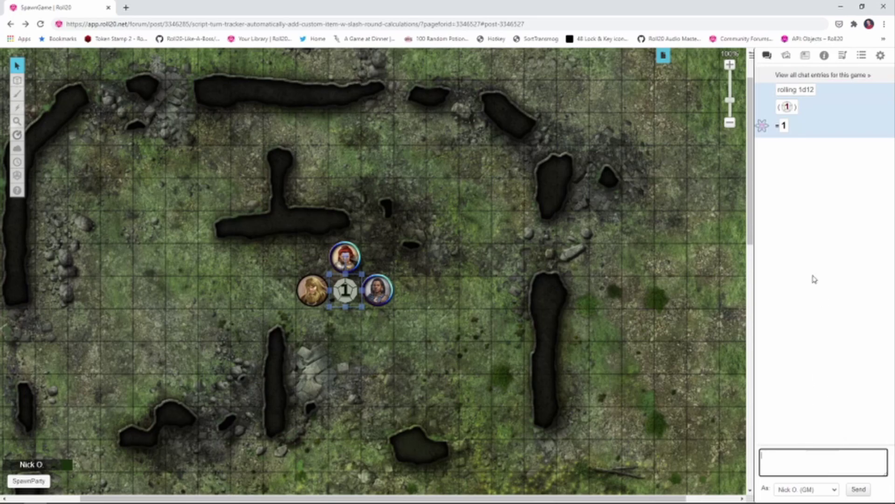
Create a new journal character named SpawnParty and save it.
left_click(803, 56)
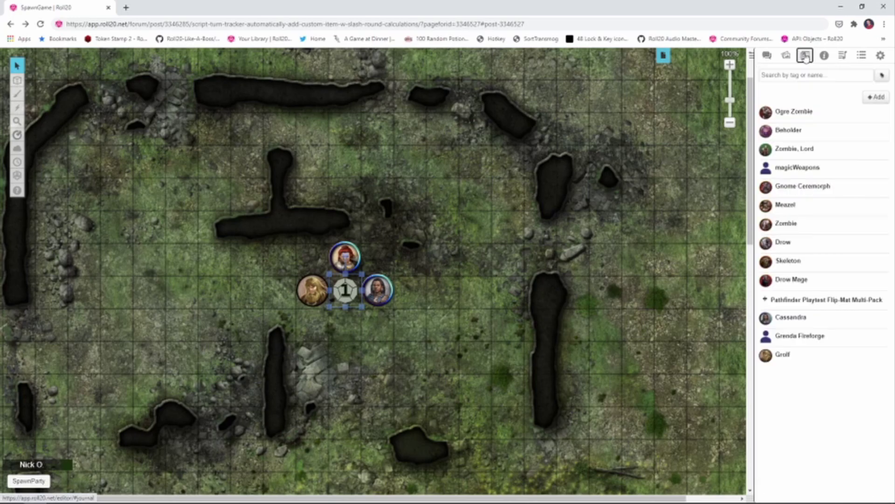
left_click(873, 100)
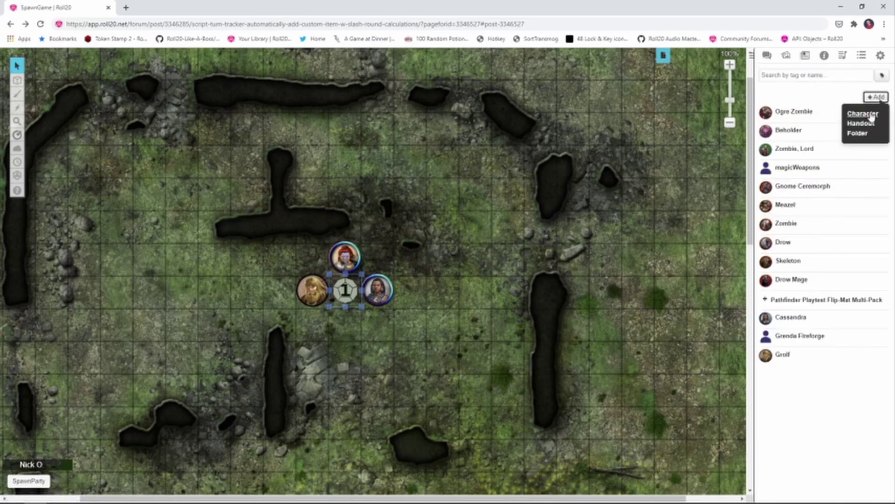
left_click(870, 113)
left_click_drag(512, 120, 416, 116)
type("SpawnParty")
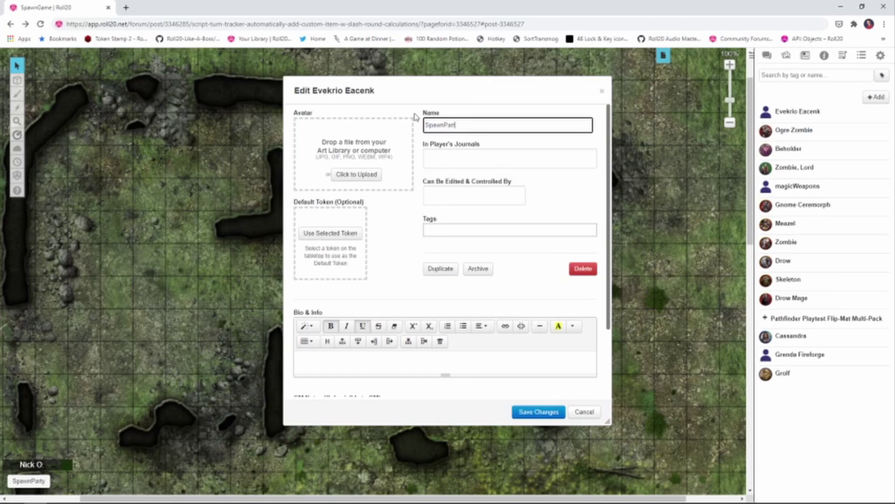
left_click(555, 416)
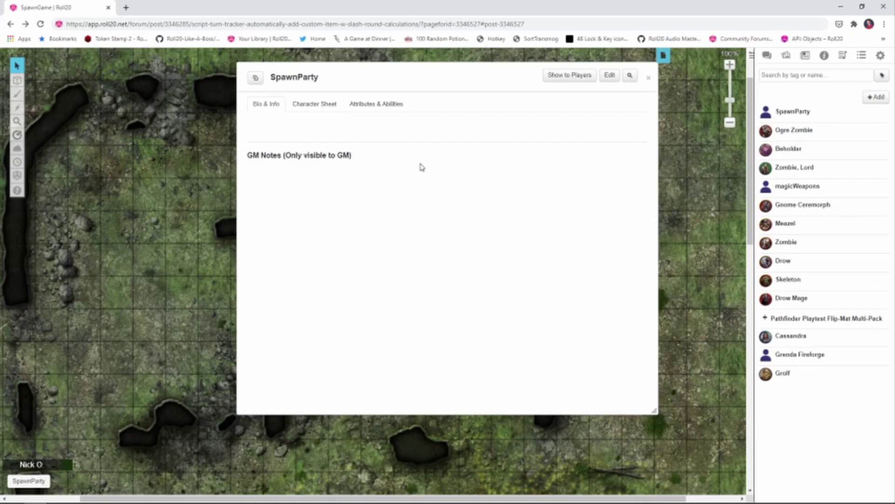
Add an ability named SpawnParty to the SpawnParty character.
left_click(376, 110)
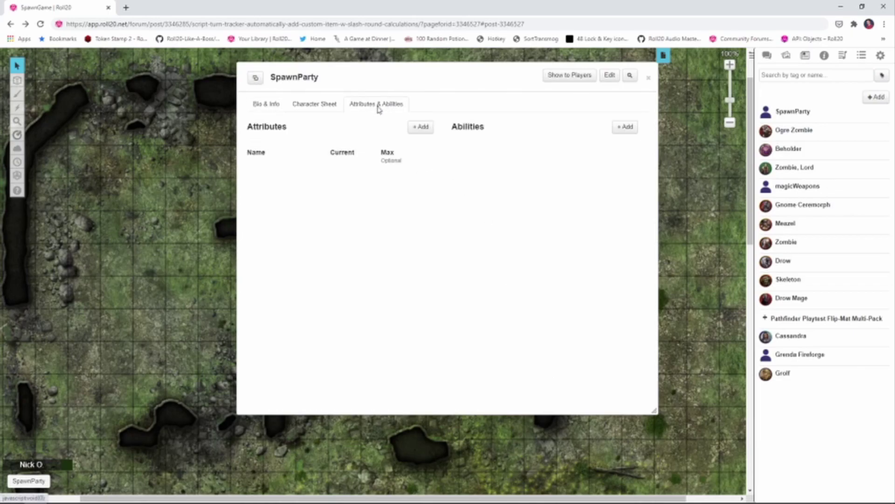
left_click(625, 127)
left_click(623, 151)
left_click_drag(513, 152, 452, 152)
type("Spawn")
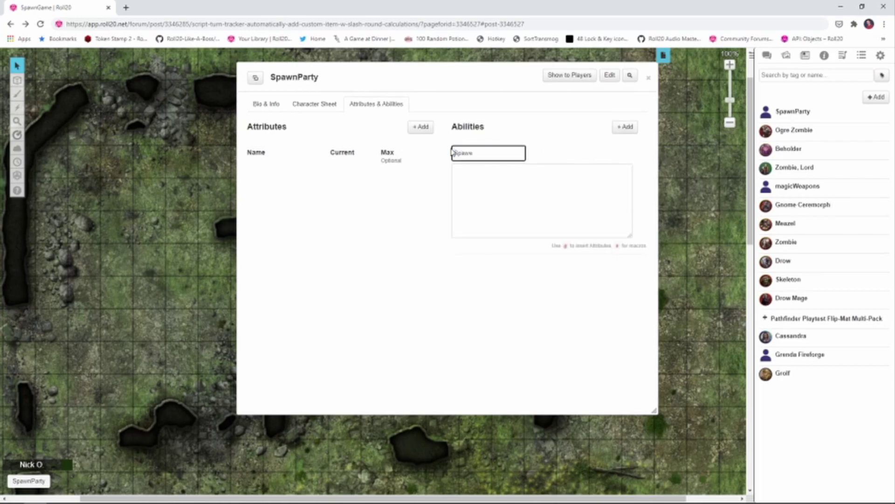
type("Party")
Fill the SpawnParty ability with the copied !Spawn commands, save it and show it as a token action.
left_click(538, 182)
key("ctrl+v")
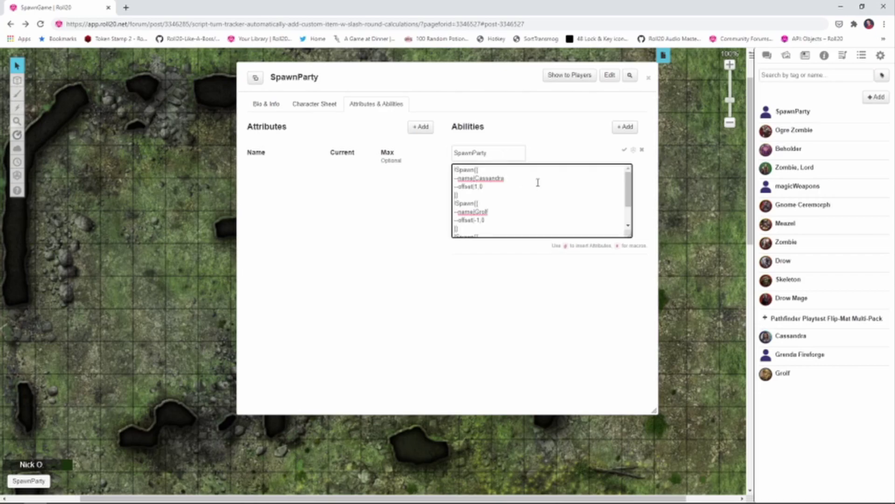
left_click(624, 149)
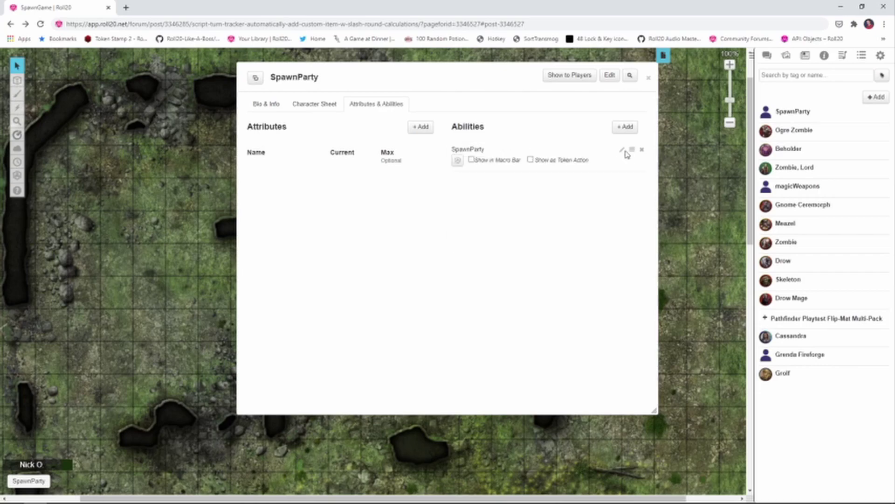
left_click(531, 160)
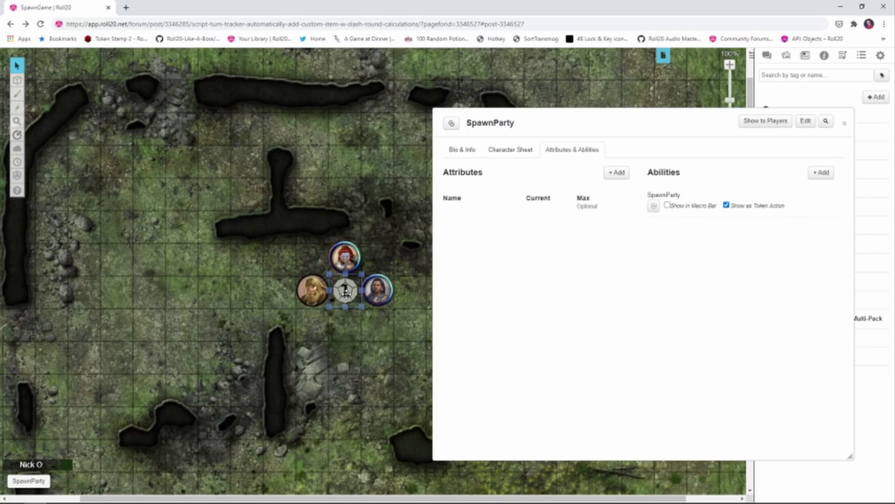
Make the token marked 1 represent the SpawnParty character and save its token settings.
double_click(345, 298)
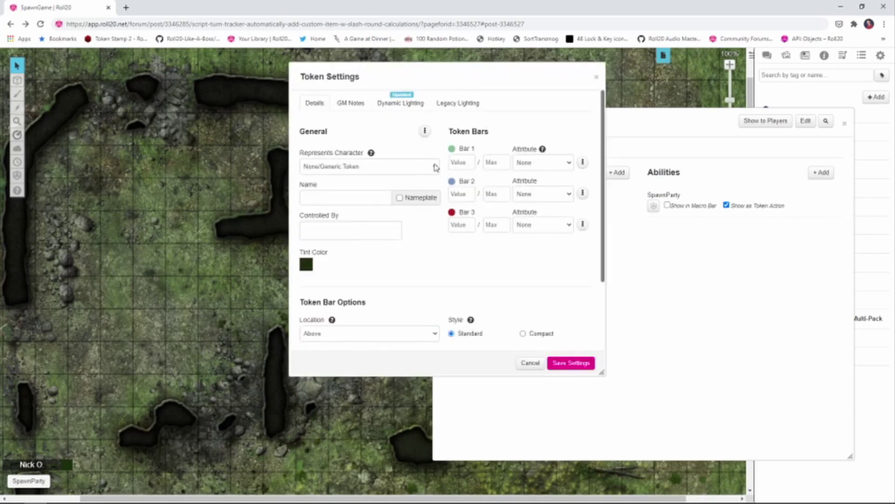
left_click(434, 167)
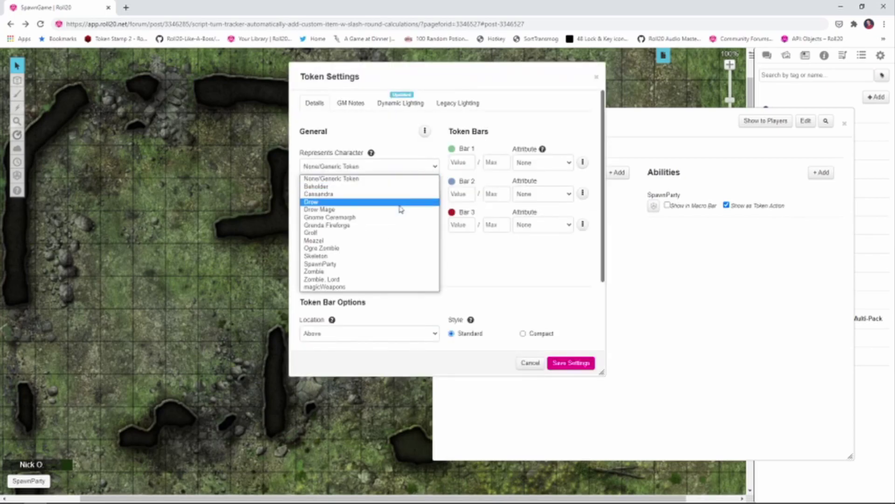
left_click(385, 264)
left_click(571, 362)
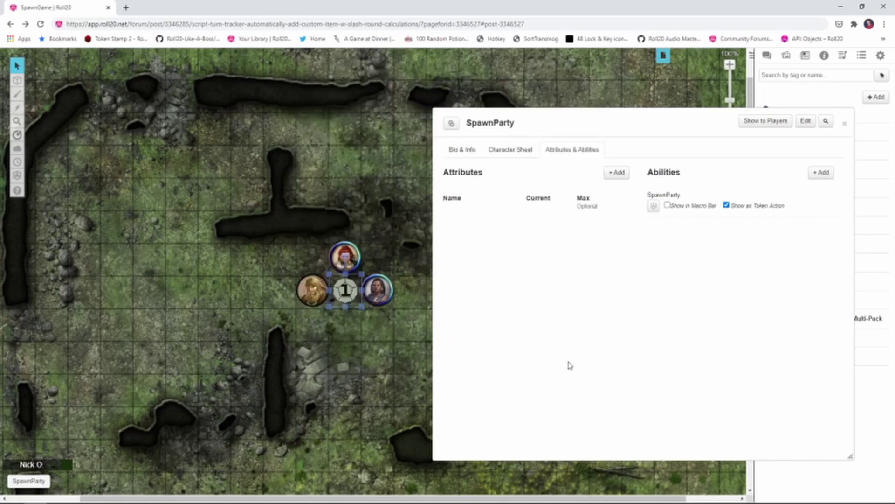
Use the selected token marked 1 as SpawnParty's default token, save the character and close its sheet.
left_click(805, 122)
left_click(345, 233)
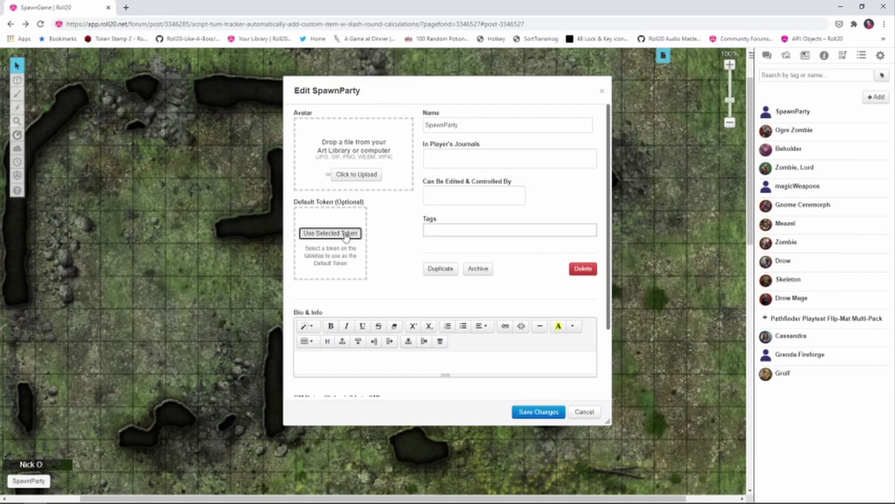
left_click(553, 413)
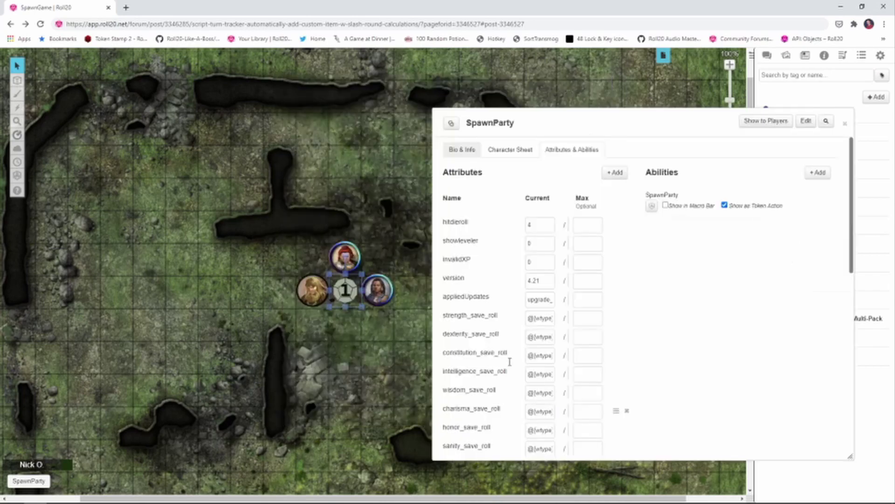
left_click(845, 124)
Delete the token marked 1 and the three party tokens around it from the map.
left_click(254, 248)
left_click_drag(322, 263, 451, 323)
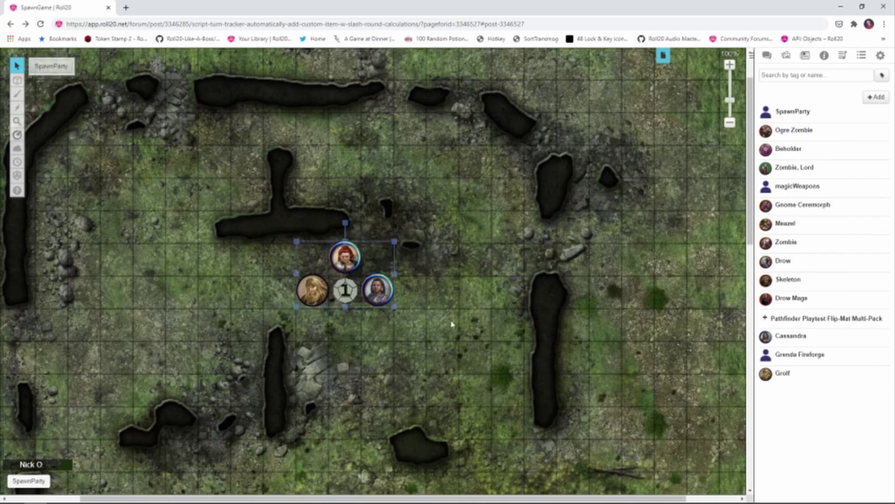
key("Delete")
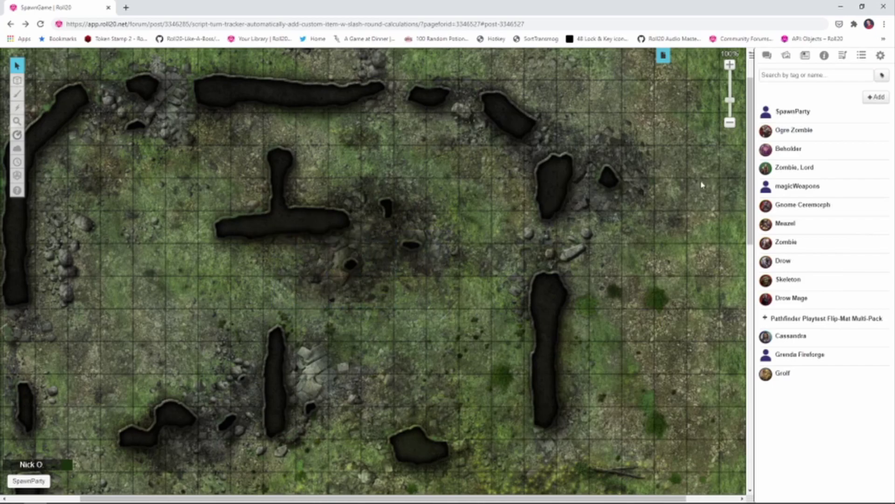
Place the SpawnParty character on the map, run its SpawnParty token action, and delete the token marked 1.
left_click_drag(795, 116, 338, 262)
left_click(52, 72)
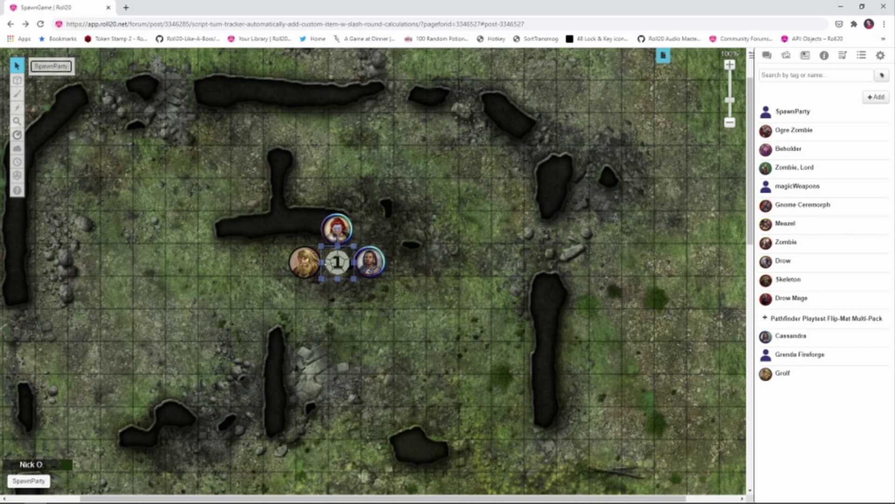
key("Delete")
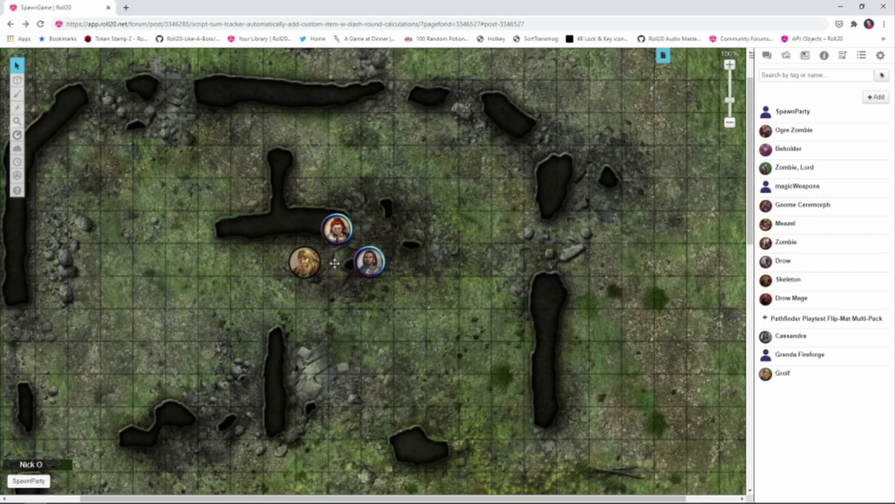
Run the SummonSkeletons token action from the red-bordered mage token south of the party.
scroll(334, 264, "down", 1)
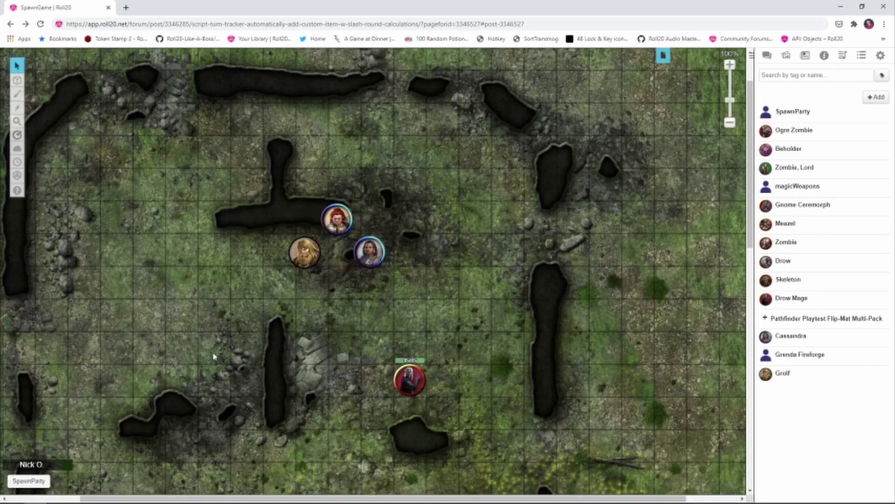
left_click(410, 378)
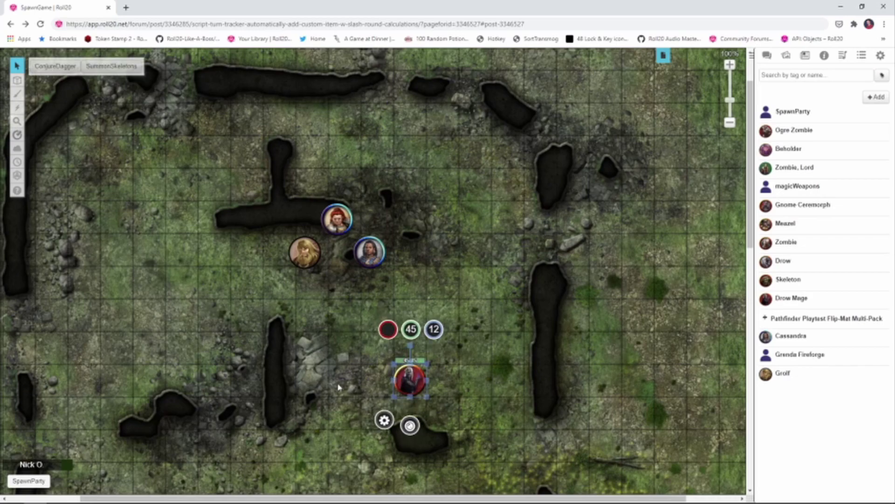
left_click(119, 68)
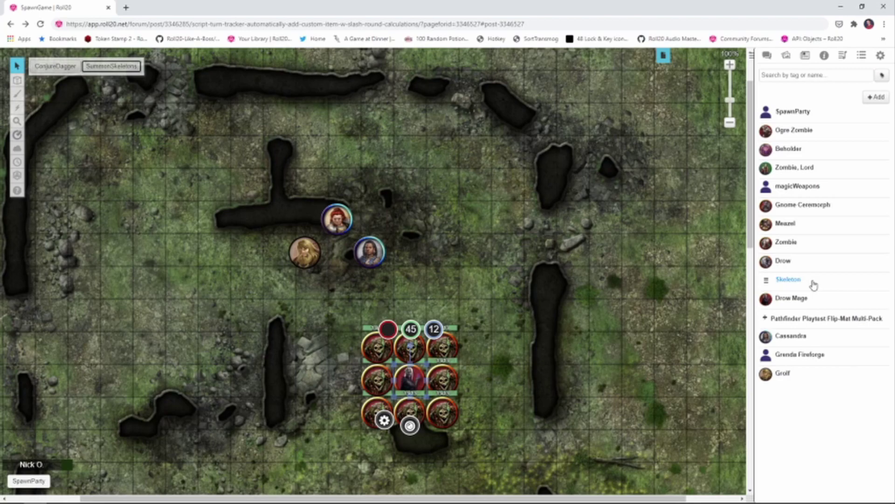
Switch to Notepad, set the Ogre Zombie !Spawn command's size to 2,2, and select the whole command for copying.
key("alt+Tab")
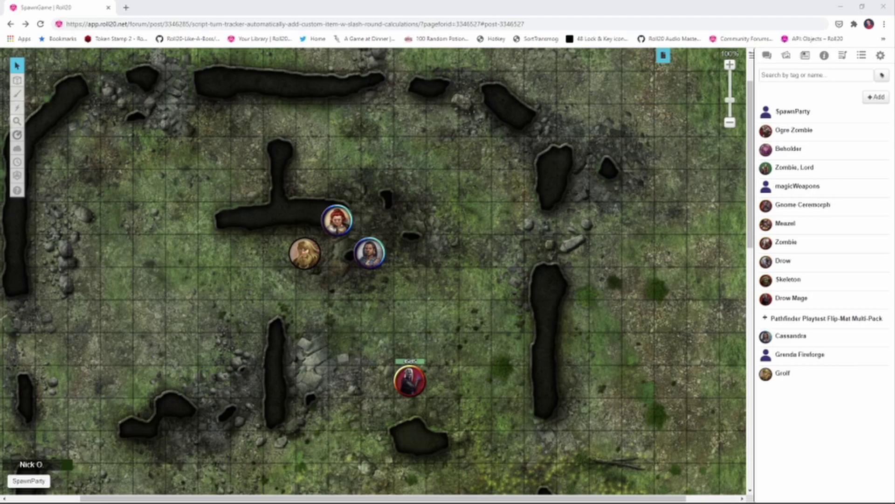
key("alt+Tab")
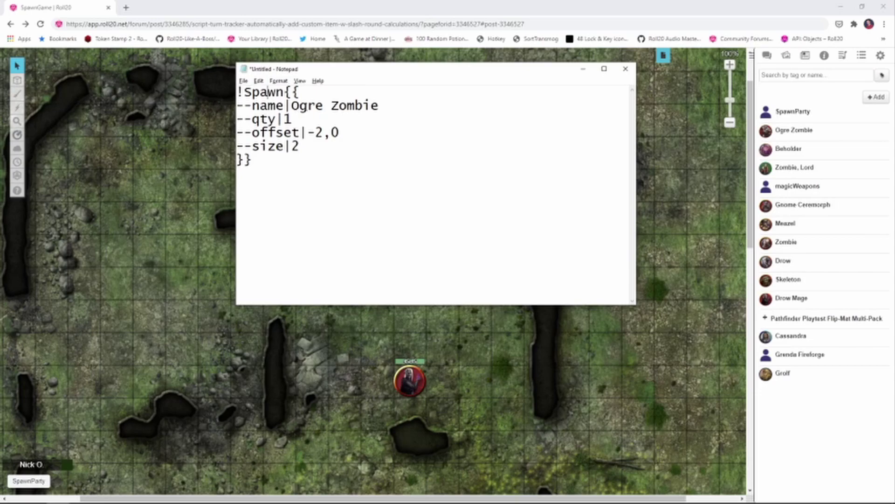
left_click(303, 125)
left_click(315, 148)
type(",2")
left_click(282, 182)
key("ctrl+a")
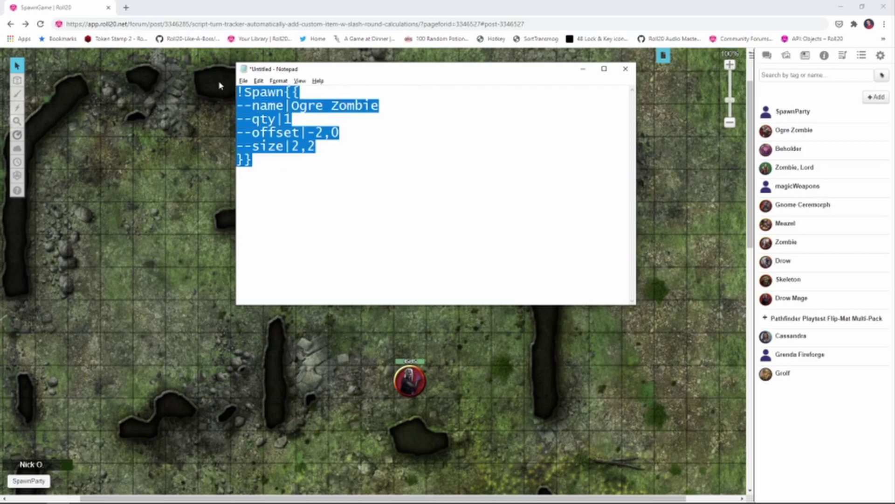
Spawn one Ogre Zombie from the mage token by sending the copied !Spawn command with offset -2,0 and size 2,2.
left_click(415, 383)
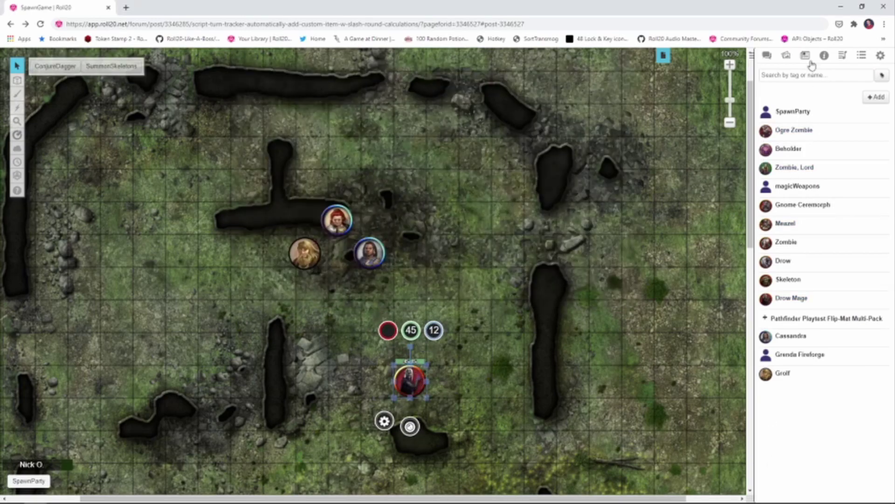
left_click(767, 55)
left_click(798, 455)
key("ctrl+v")
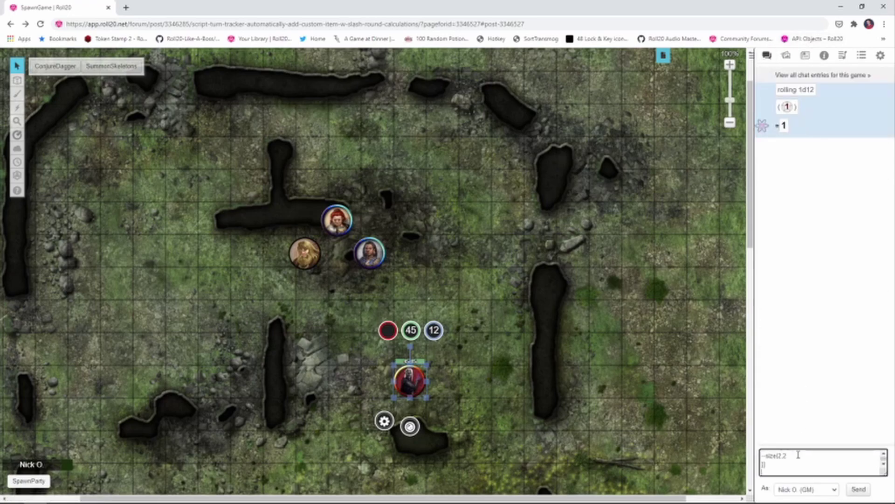
key("Return")
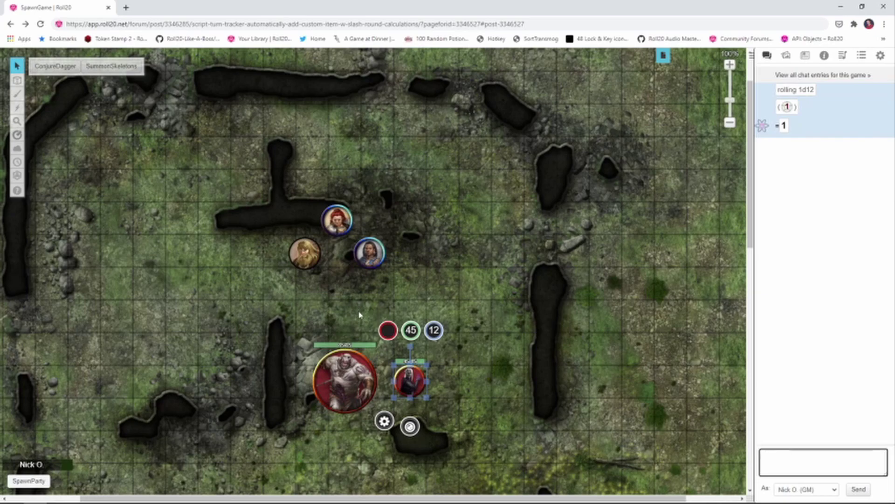
Move the large Ogre Zombie token aside and resend its !Spawn command without the --size|2,2 line.
key("Up")
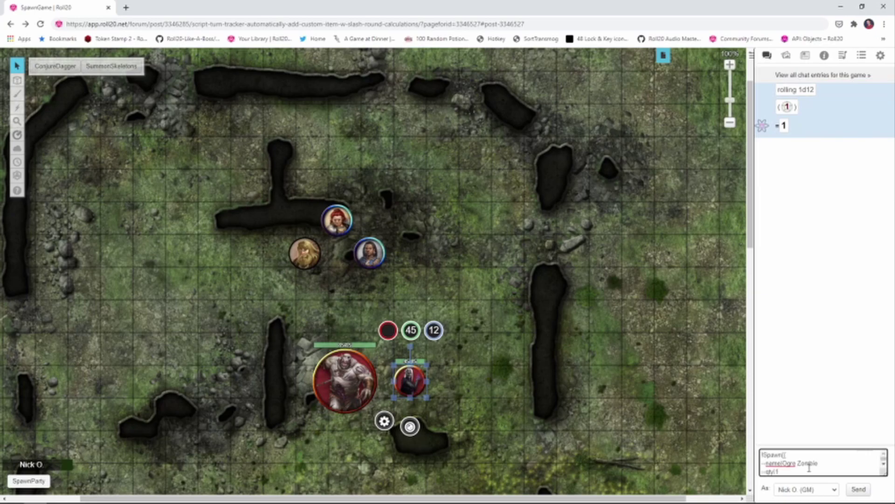
key("Down")
key("Up")
scroll(809, 466, "down", 2)
left_click_drag(794, 461, 743, 463)
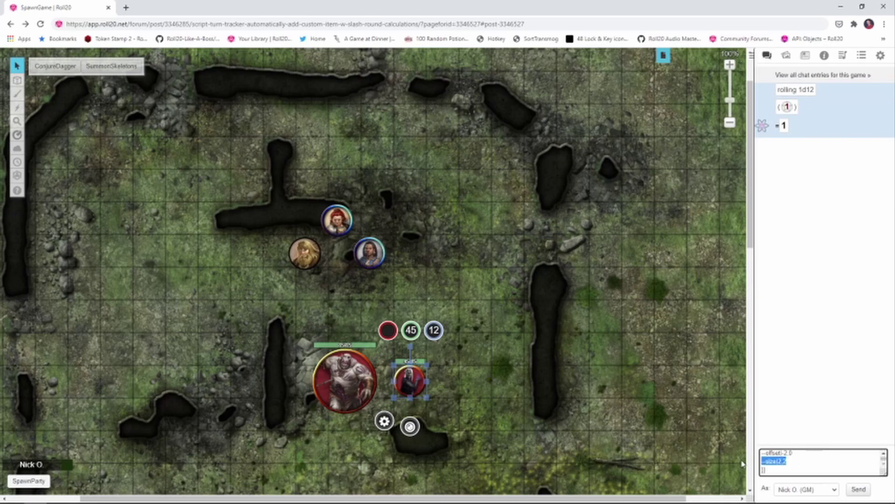
key("BackSpace")
key("BackSpace")
left_click_drag(345, 380, 198, 397)
key("Return")
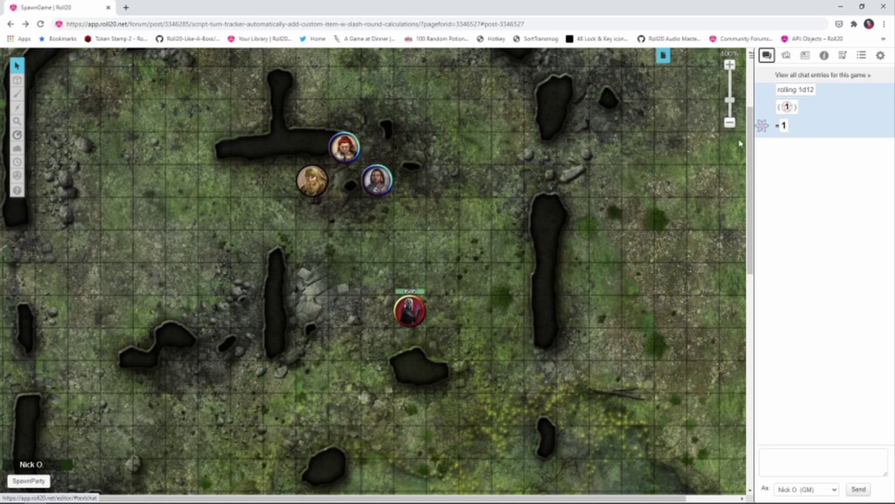
Place the GauntletsGreen Glow art from Weapons of Magic on the map northeast of the mage and show it enlarged.
left_click(786, 56)
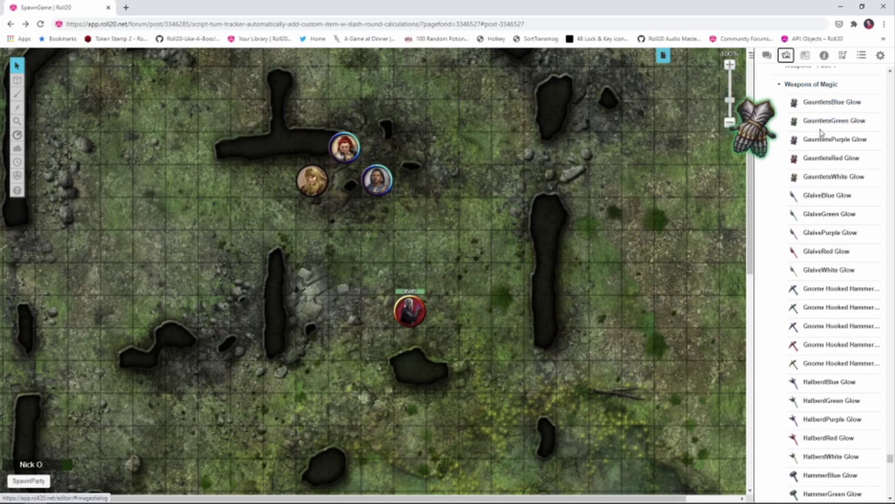
left_click_drag(822, 123, 490, 261)
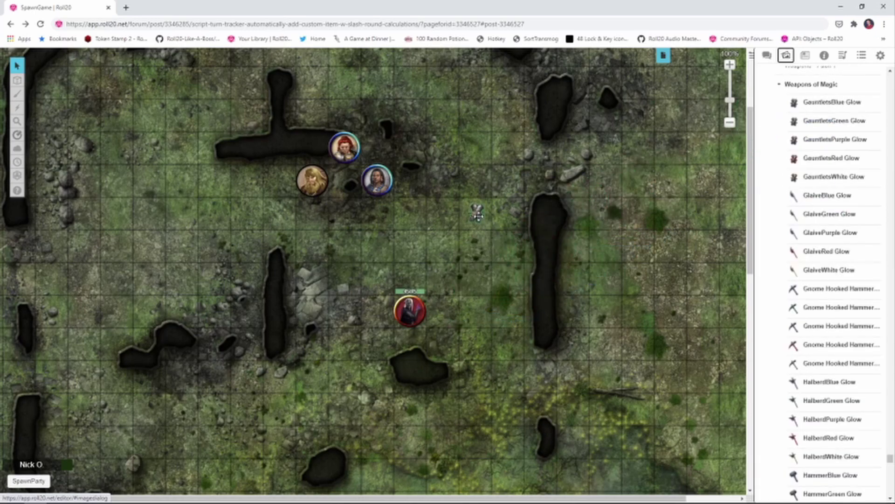
left_click(477, 214)
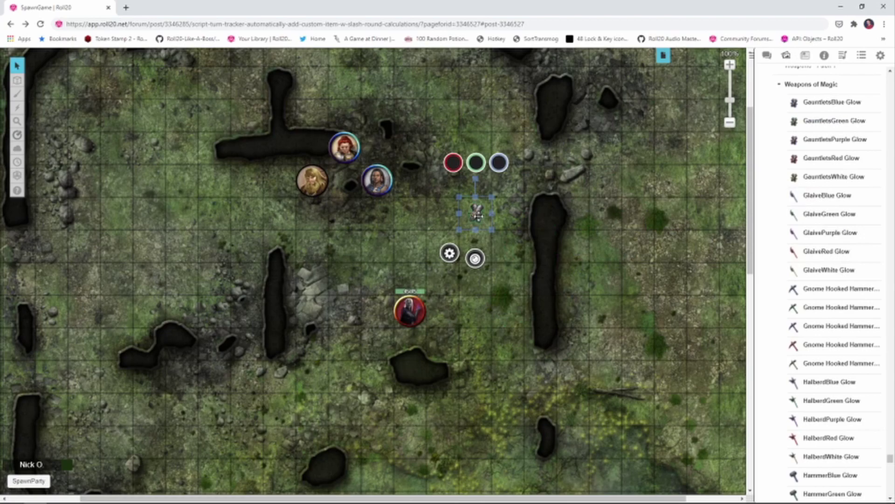
key("shift+z")
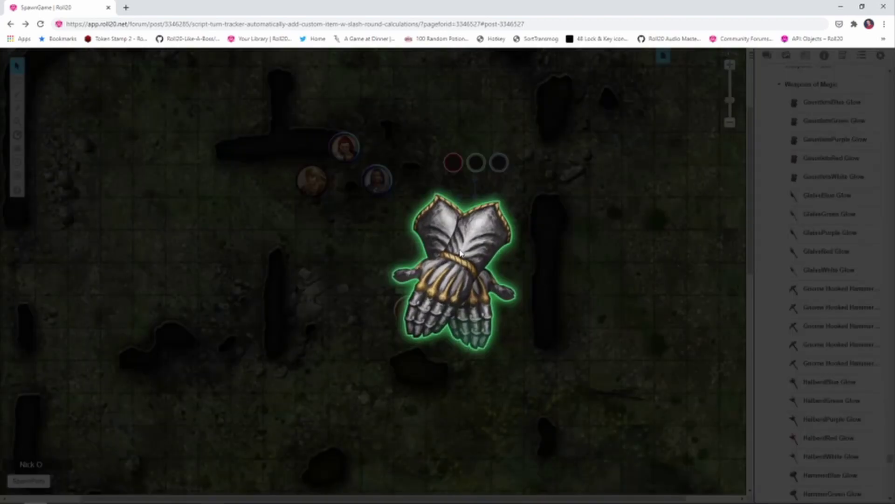
Copy the enlarged gauntlets picture's image address and paste it into the empty Notepad document.
right_click(461, 248)
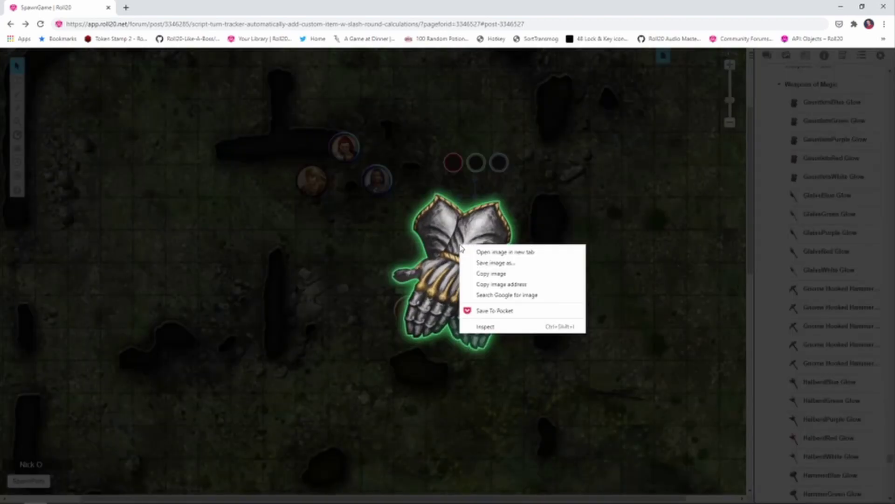
left_click(526, 283)
key("alt+Tab")
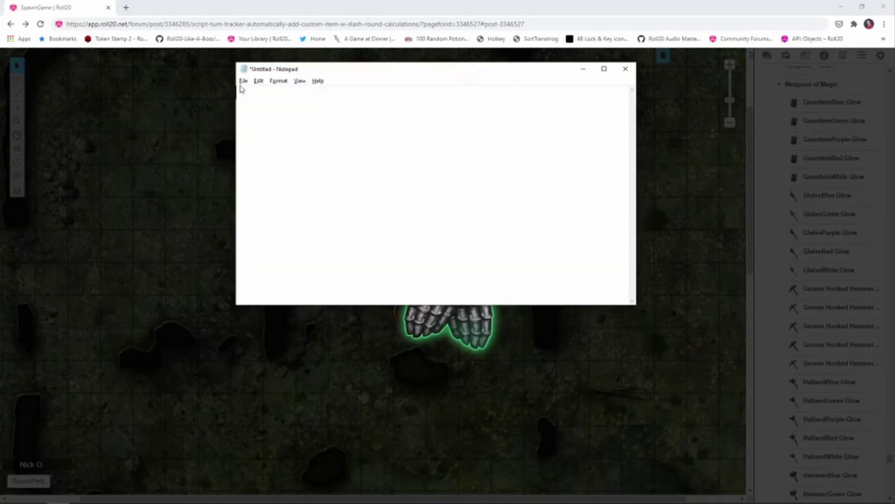
key("ctrl+v")
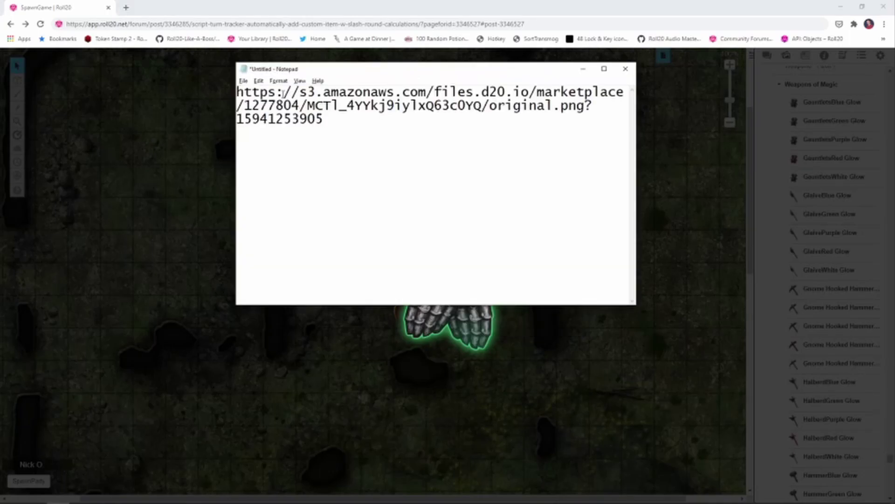
Highlight the word marketplace in the pasted image address in Notepad, and return to the enlarged picture in Roll20.
double_click(580, 91)
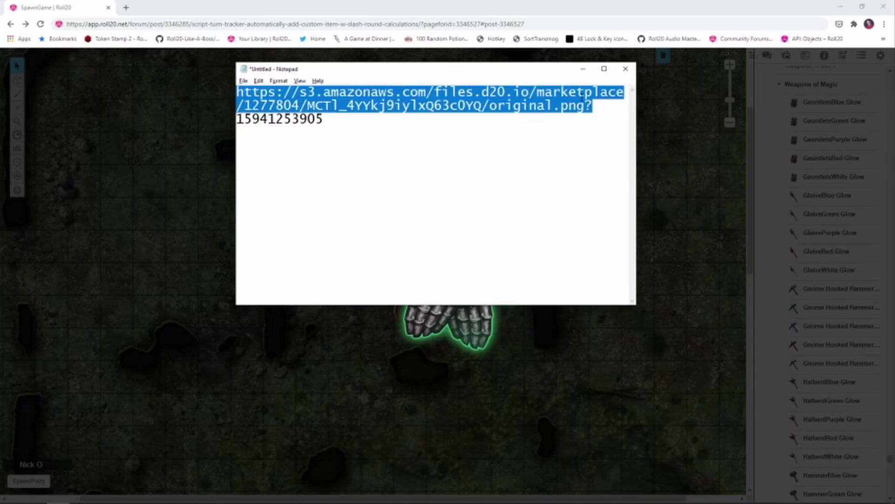
left_click(580, 92)
left_click_drag(537, 92, 625, 95)
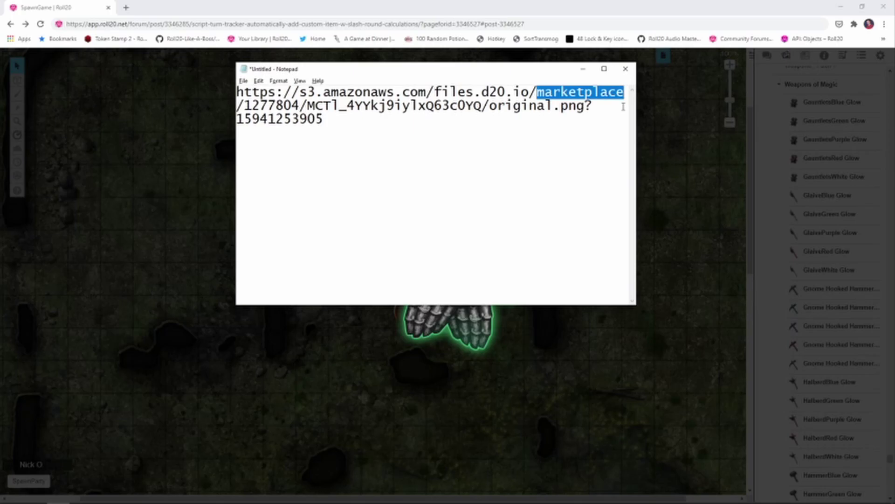
left_click(642, 122)
Save the enlarged gauntlets picture to the Desktop as gauntlets.png and close the enlarged view.
right_click(467, 246)
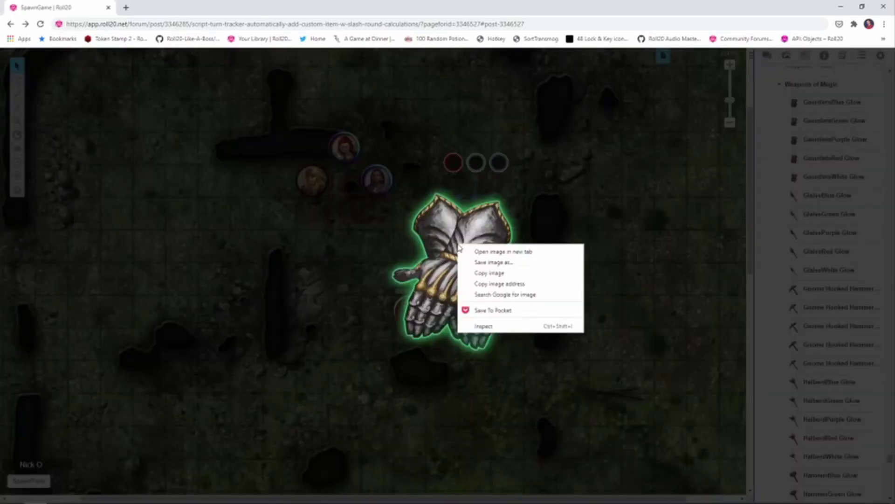
left_click(511, 262)
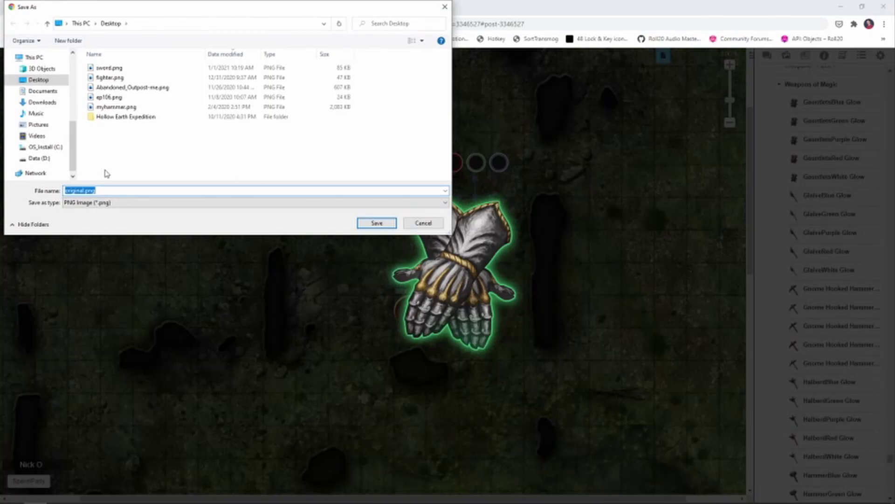
type("gauntlets")
left_click(379, 223)
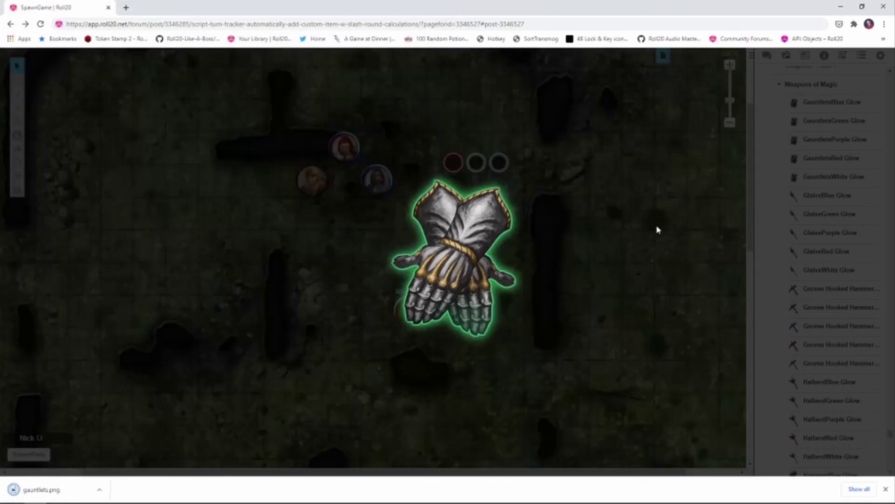
left_click(656, 227)
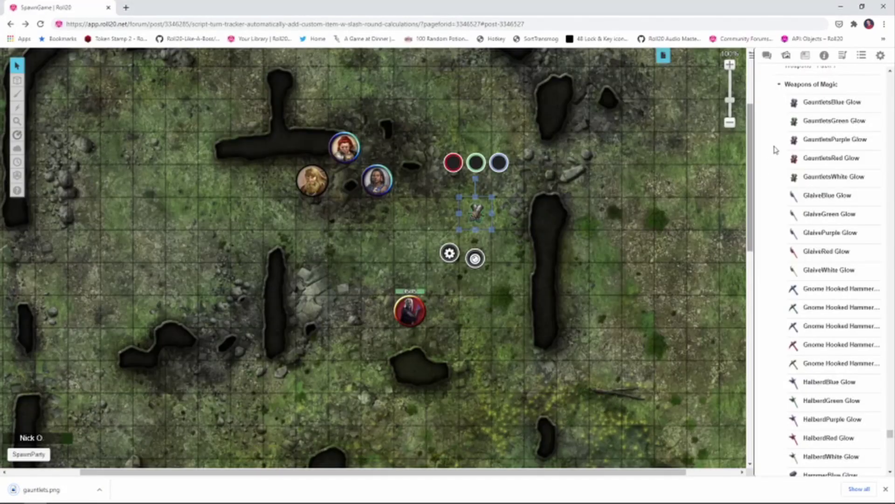
Upload the downloaded gauntlets.png to My Library in the art library and locate it under Recent Uploads.
scroll(775, 147, "up", 1)
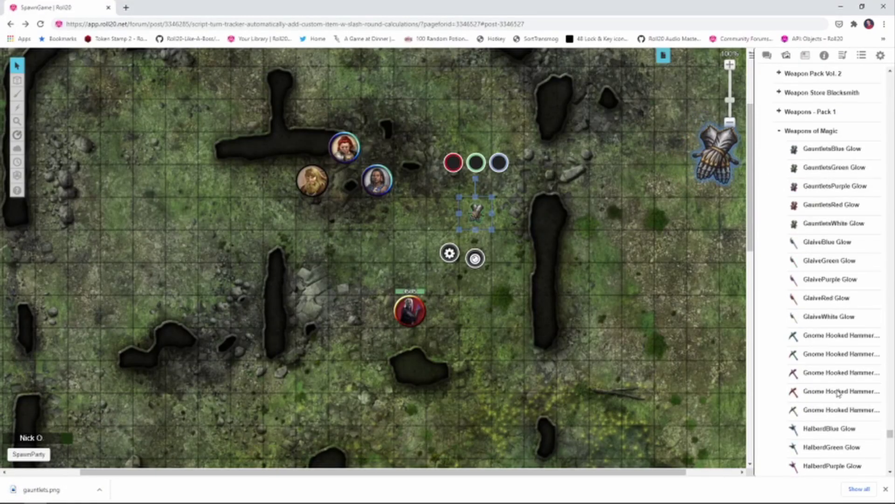
scroll(839, 396, "up", 15)
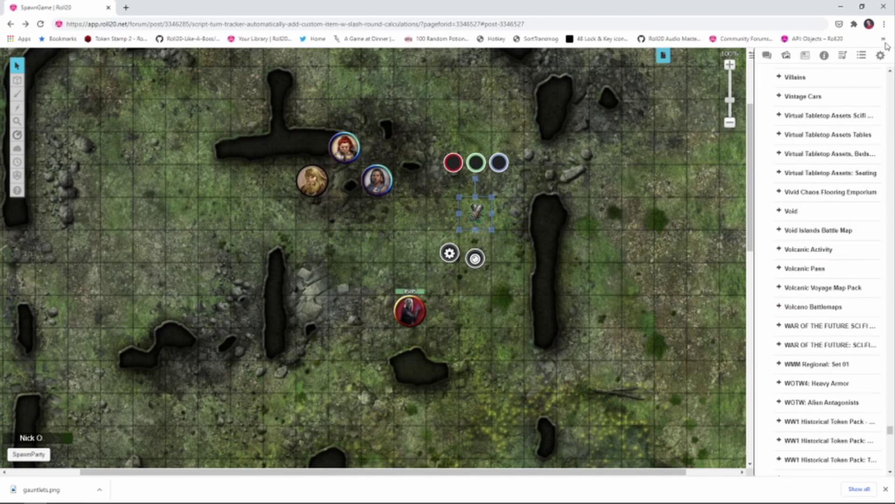
scroll(873, 426, "up", 20)
left_click(864, 119)
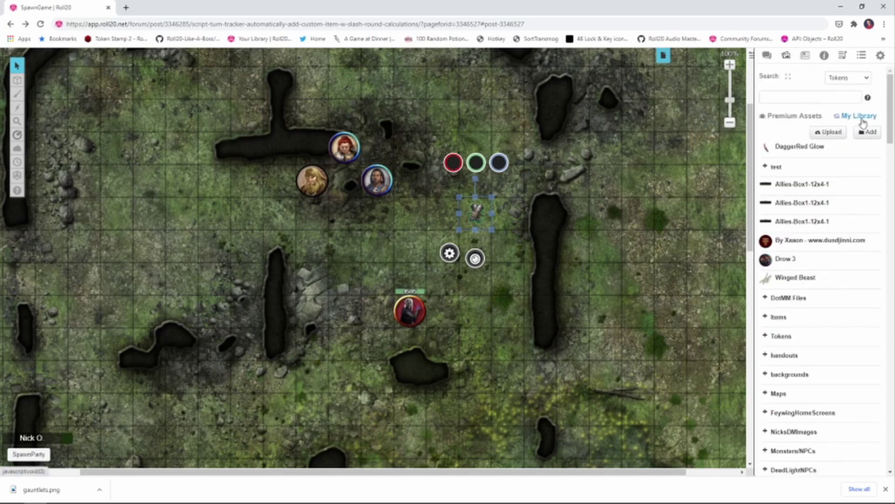
left_click(829, 132)
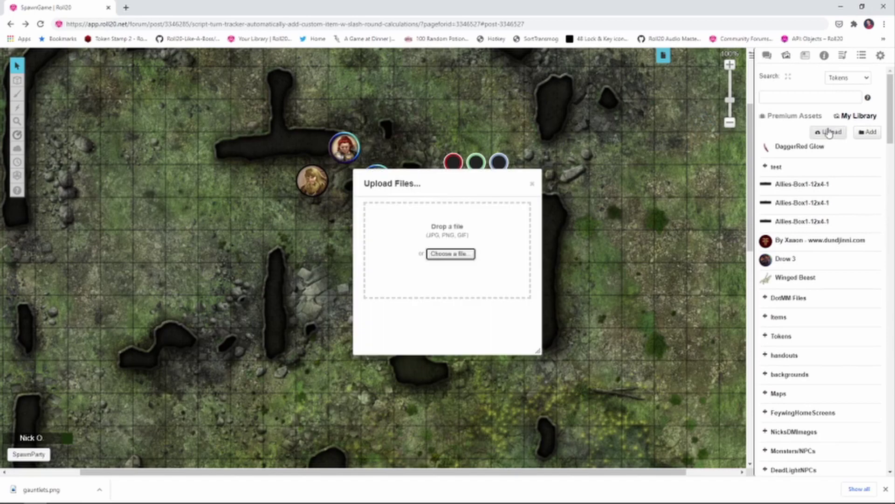
left_click_drag(41, 490, 450, 260)
left_click(532, 183)
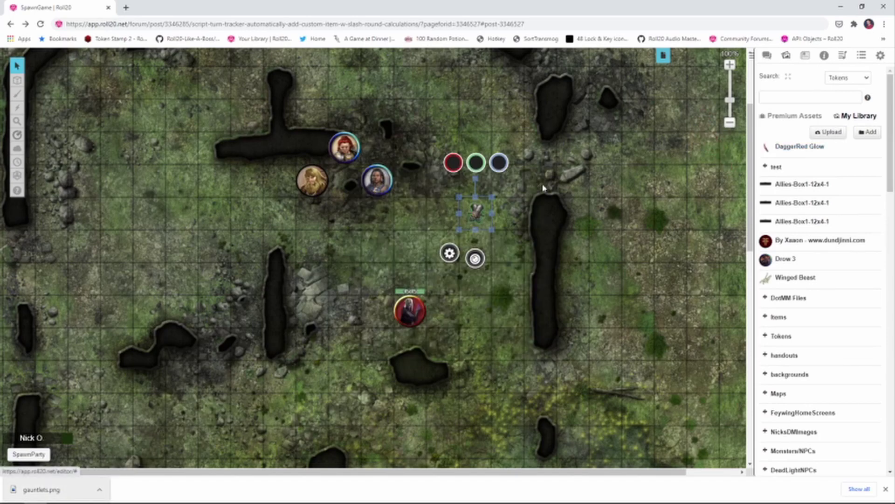
left_click_drag(892, 163, 891, 263)
mouse_move(823, 166)
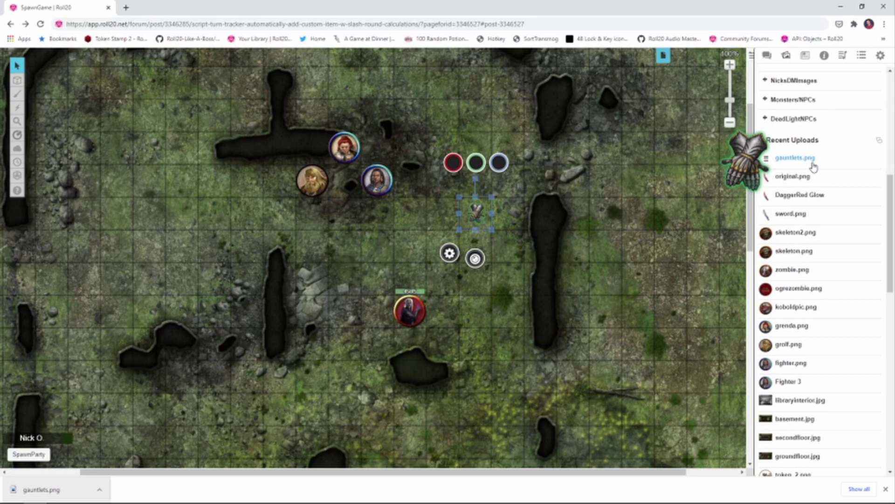
mouse_move(806, 177)
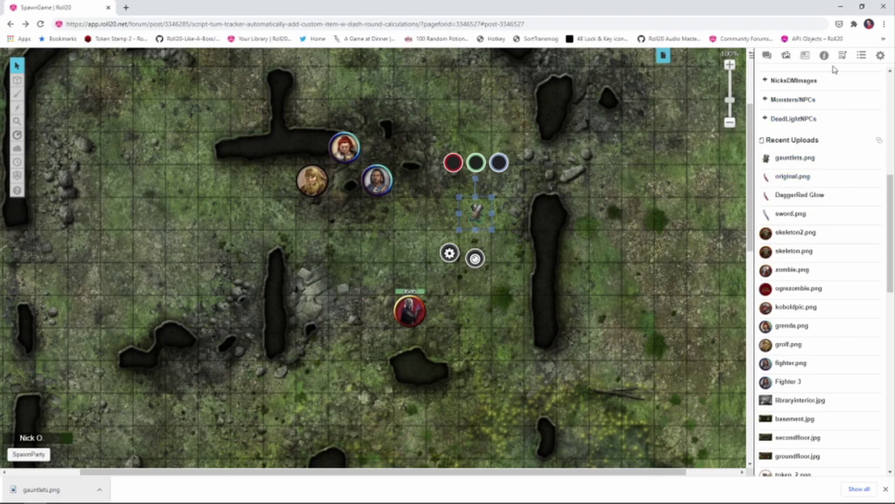
Add an item named guantlet with the uploaded gauntlets.png as its icon to the magicWeapons rollable table, and save the table.
left_click(860, 57)
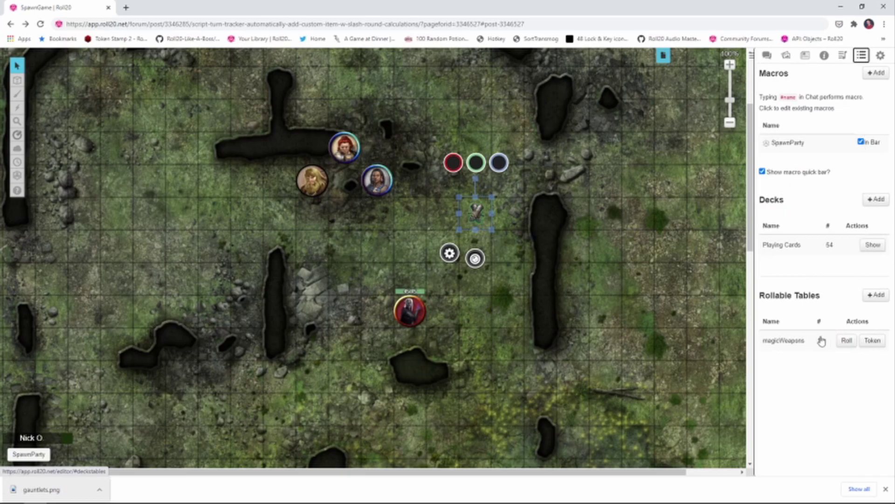
left_click(785, 342)
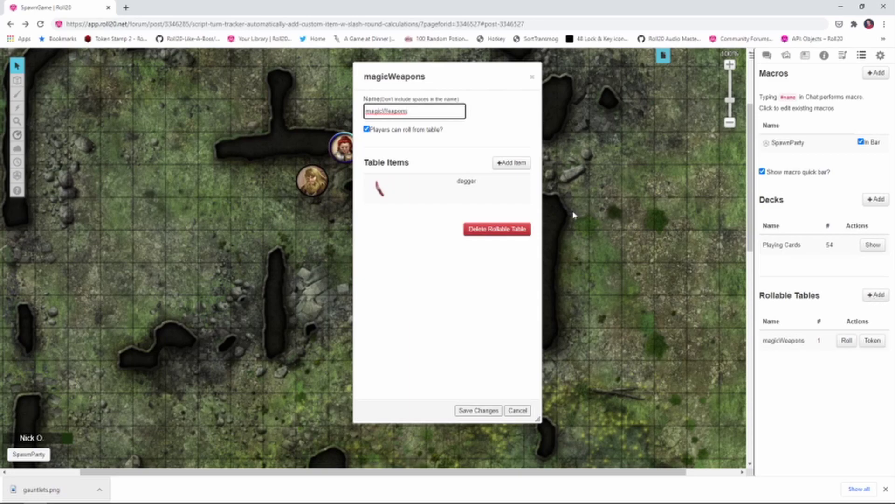
left_click(508, 165)
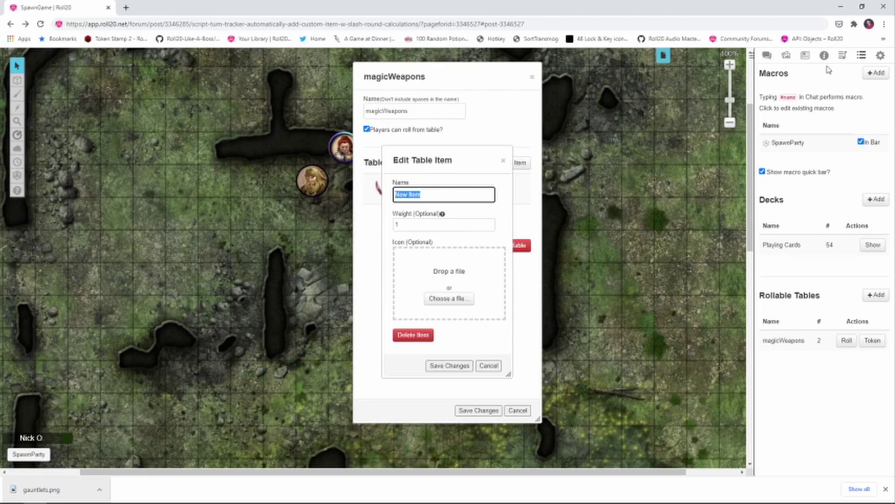
left_click(786, 55)
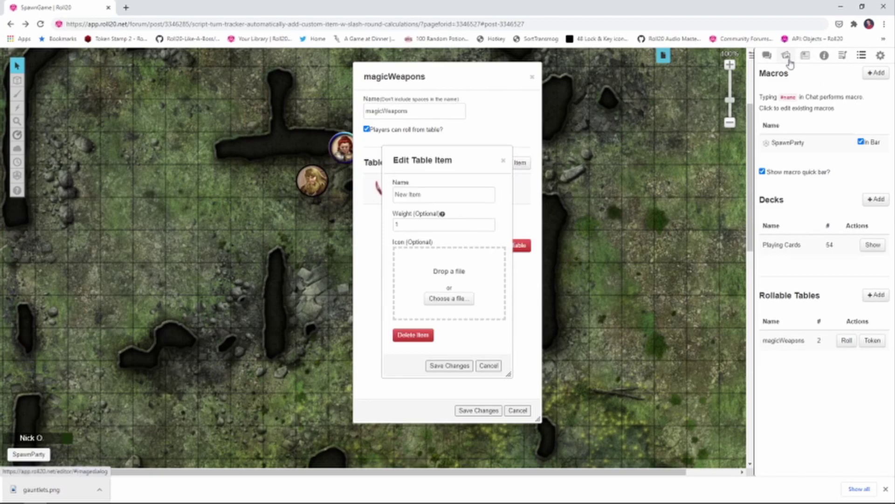
left_click_drag(793, 161, 434, 275)
triple_click(447, 195)
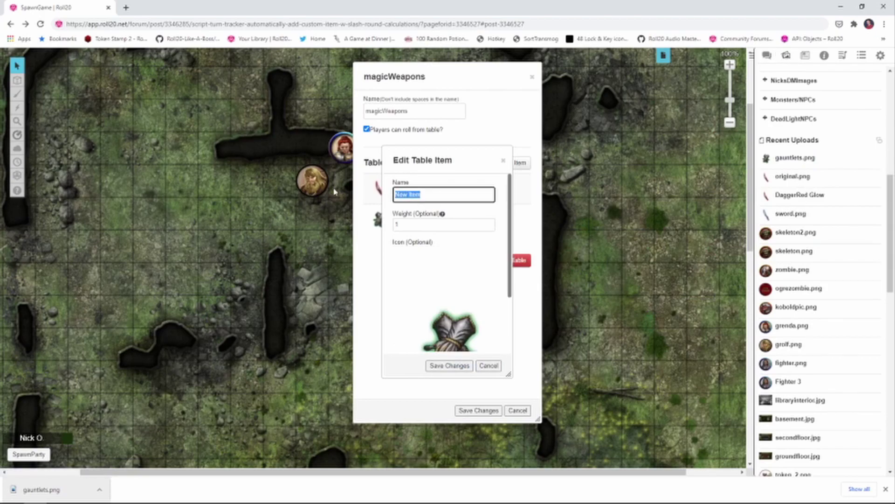
type("guantlet")
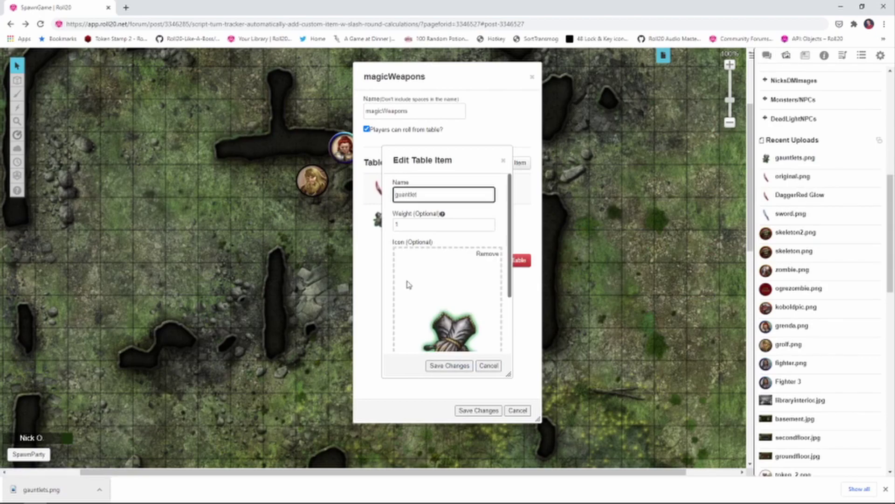
left_click(446, 365)
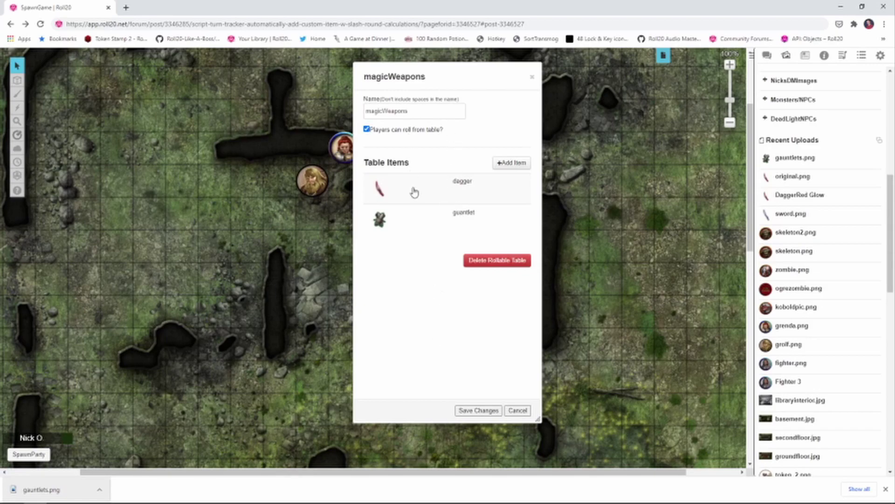
left_click(485, 412)
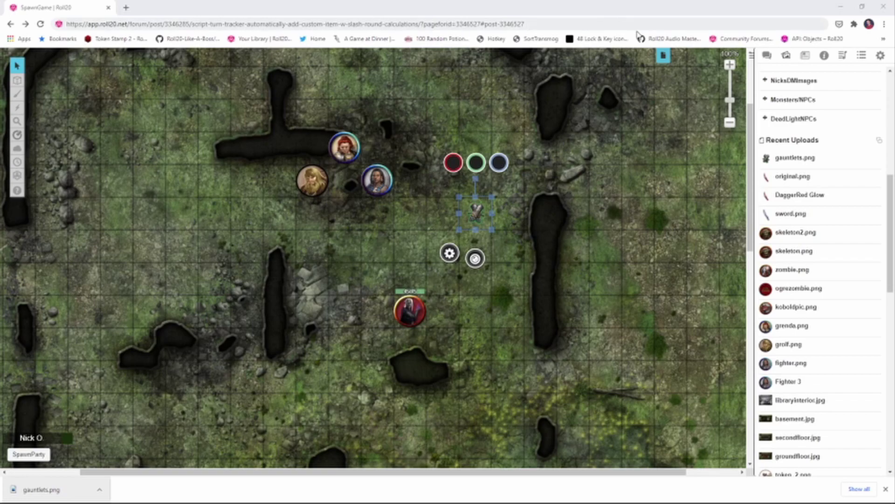
Create a journal character named magicWeapons2, save it, and collapse its sheet out of the map's way.
left_click(805, 56)
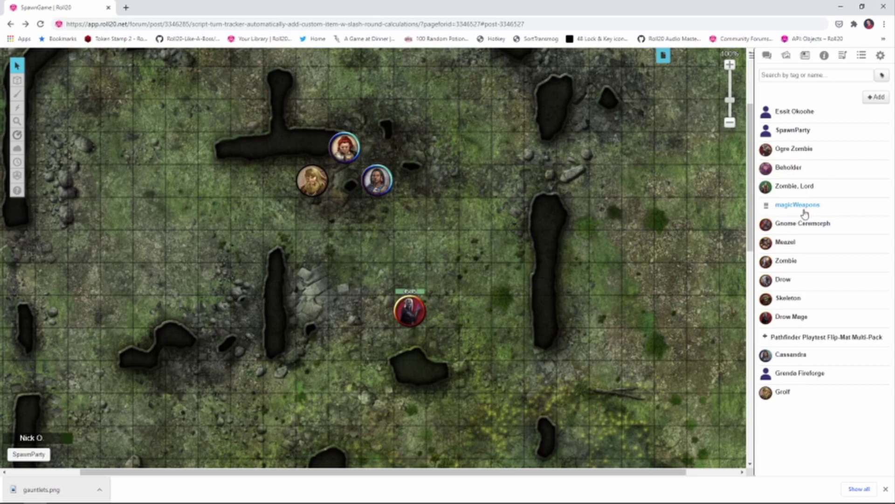
left_click(876, 98)
left_click(864, 112)
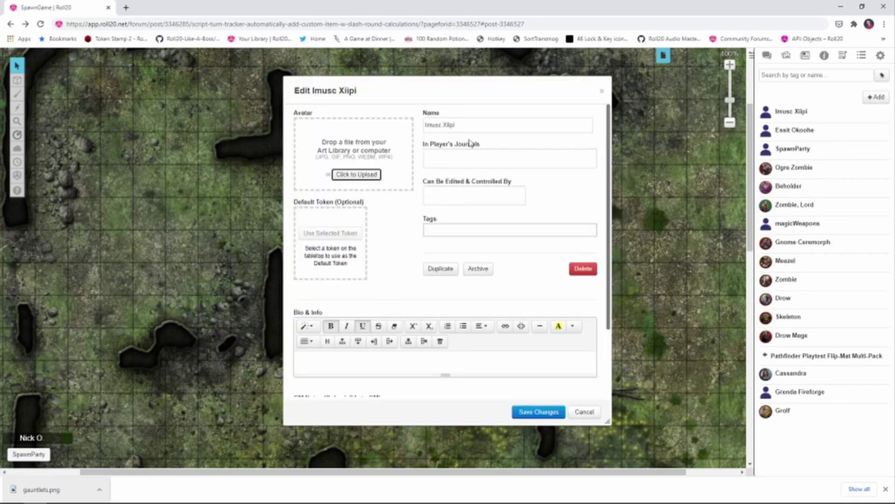
left_click_drag(459, 125, 418, 129)
type("magicWeapons2")
left_click(541, 415)
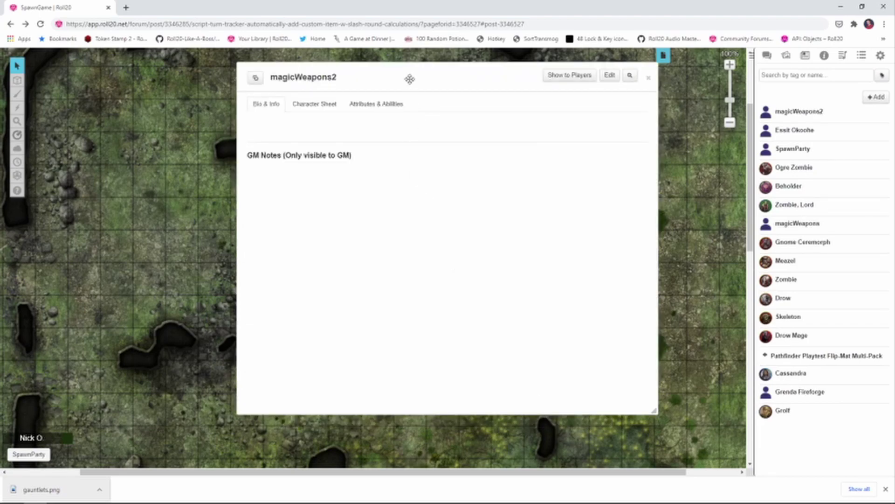
left_click_drag(408, 83, 341, 84)
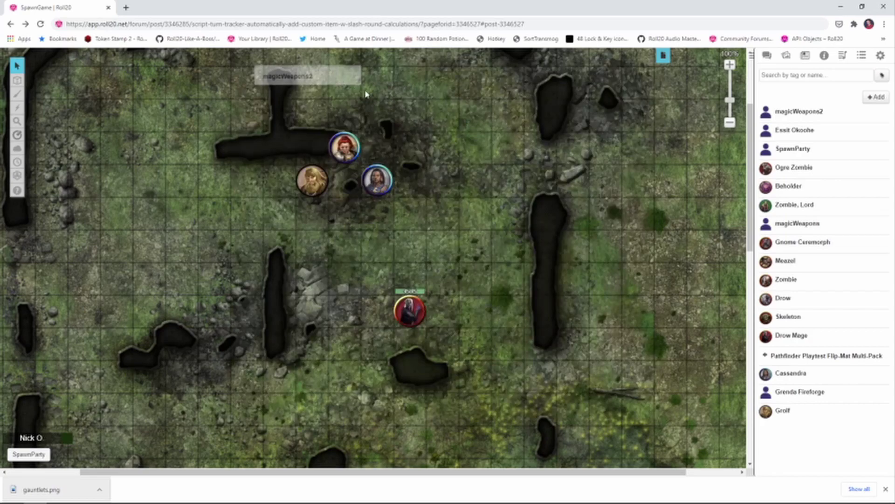
Create a token from the magicWeapons rollable table and move it northeast of the mage token.
left_click(862, 55)
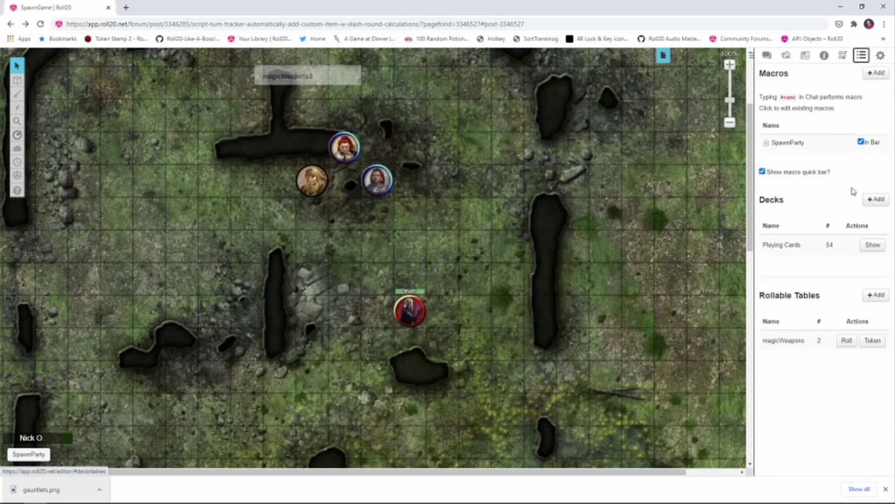
left_click(872, 343)
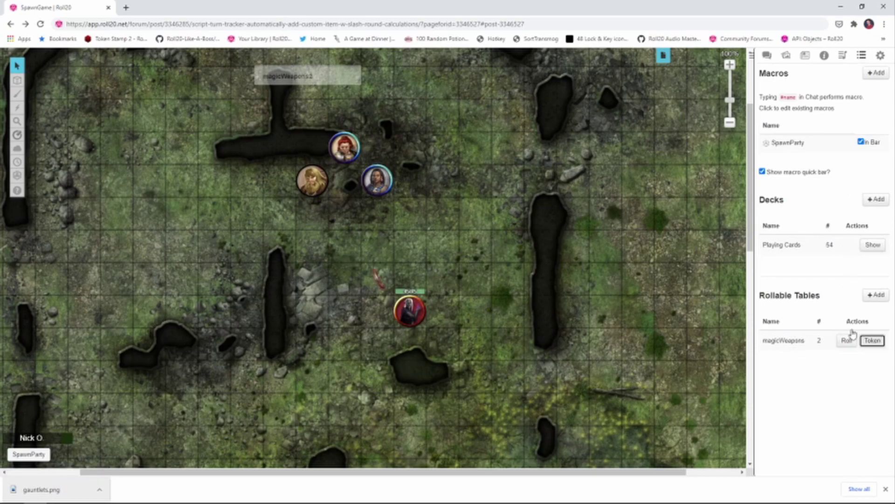
left_click_drag(377, 276, 476, 277)
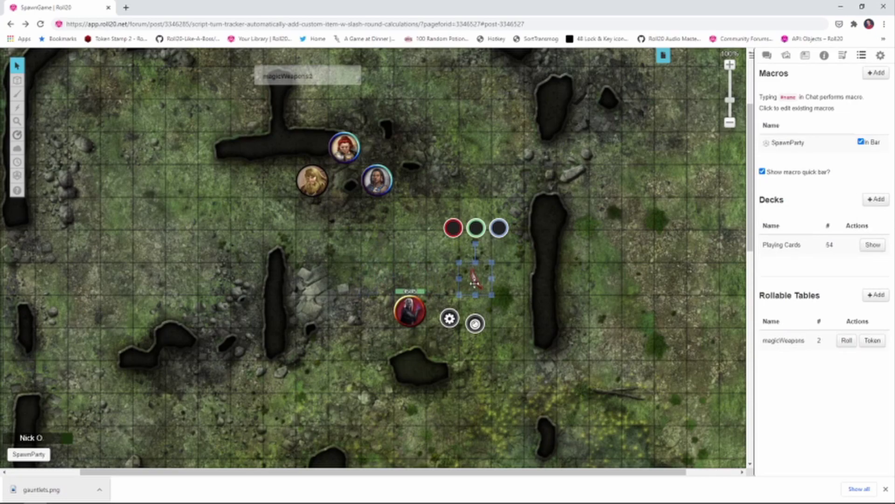
Link the rollable table token northeast of the mage to the magicWeapons2 character and save its settings.
double_click(474, 282)
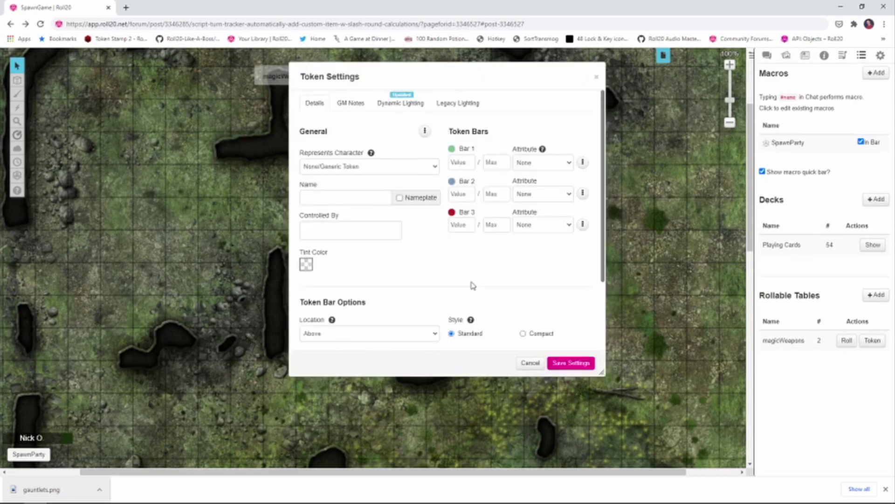
left_click(437, 168)
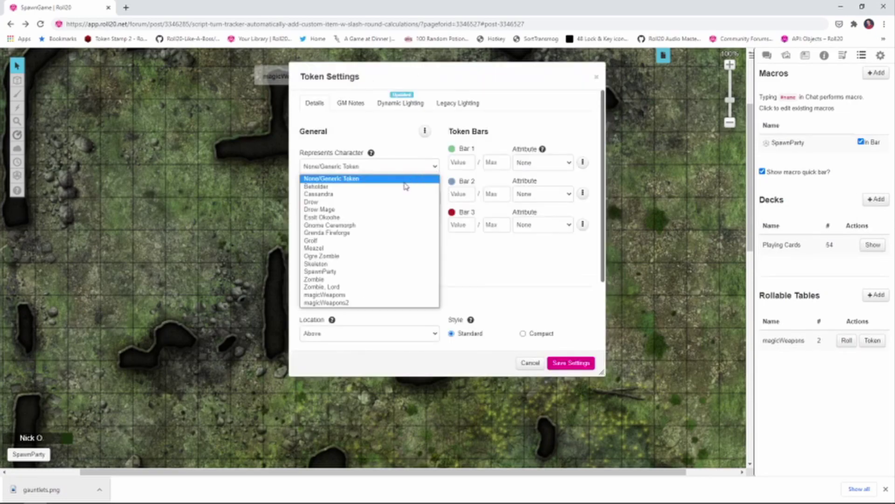
left_click(380, 302)
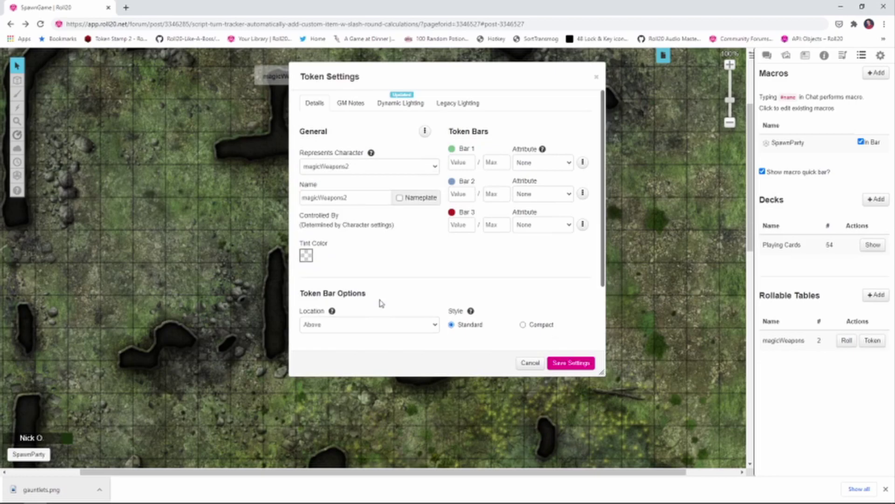
left_click(564, 364)
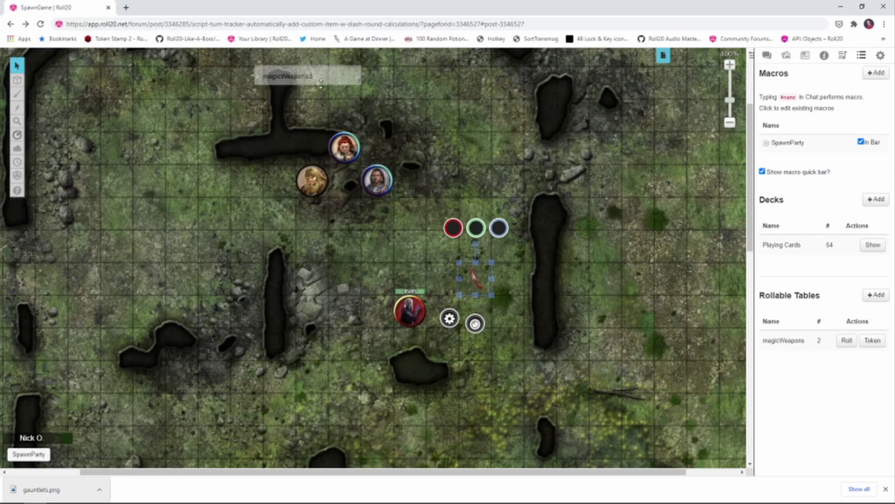
Set the selected dagger token as magicWeapons2's default token, save the character, and collapse its sheet.
left_click(317, 77)
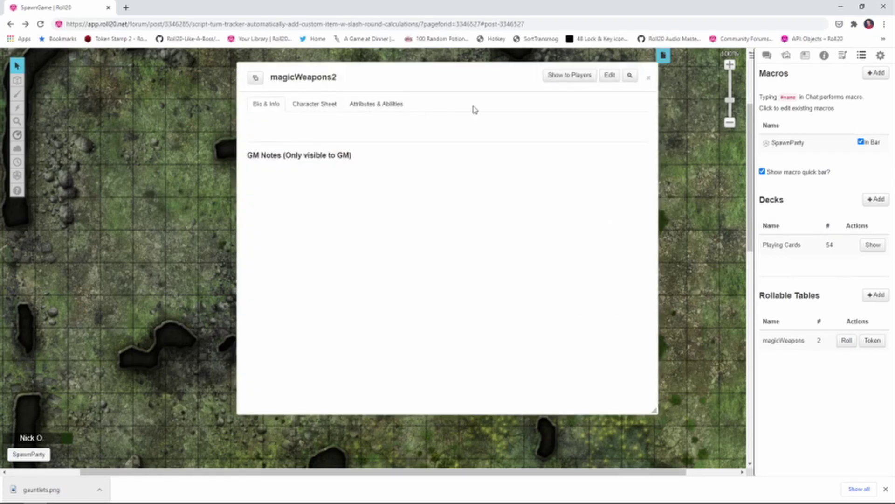
left_click(609, 76)
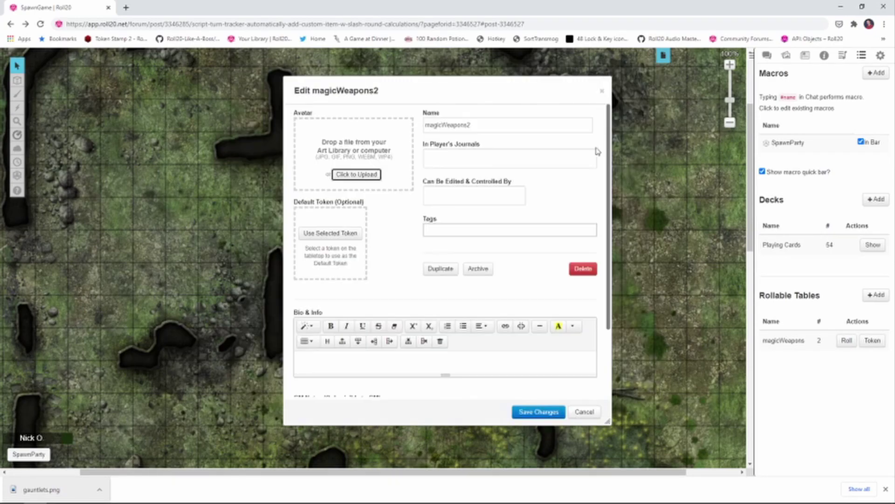
left_click_drag(462, 96, 294, 97)
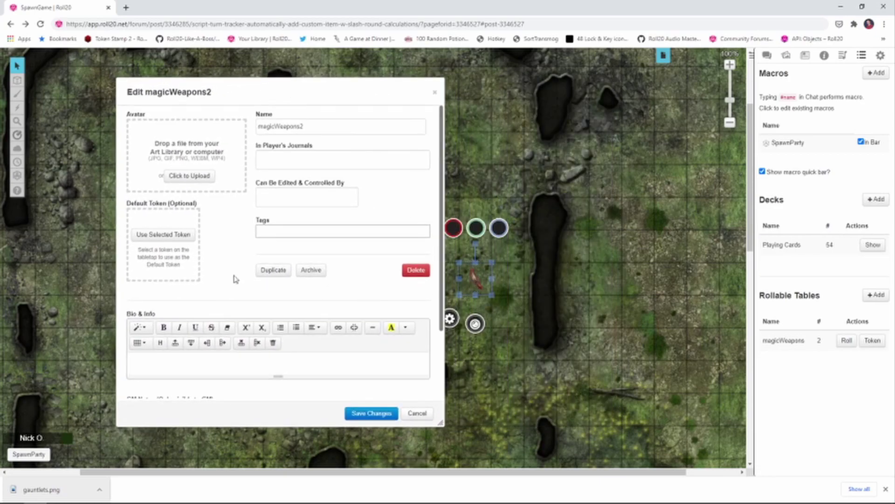
left_click(172, 236)
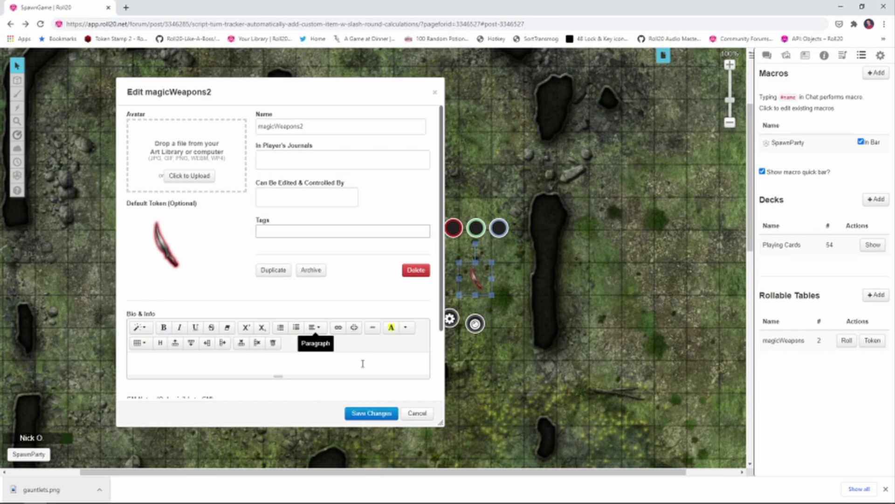
left_click(395, 414)
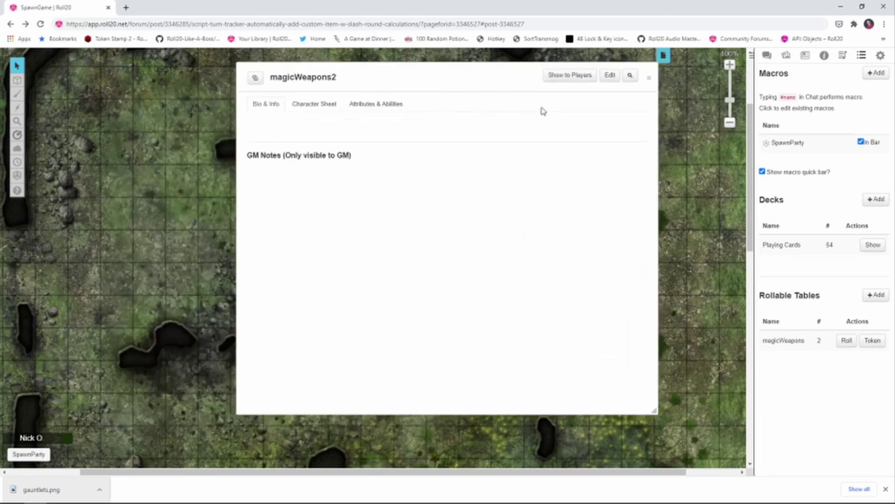
double_click(485, 76)
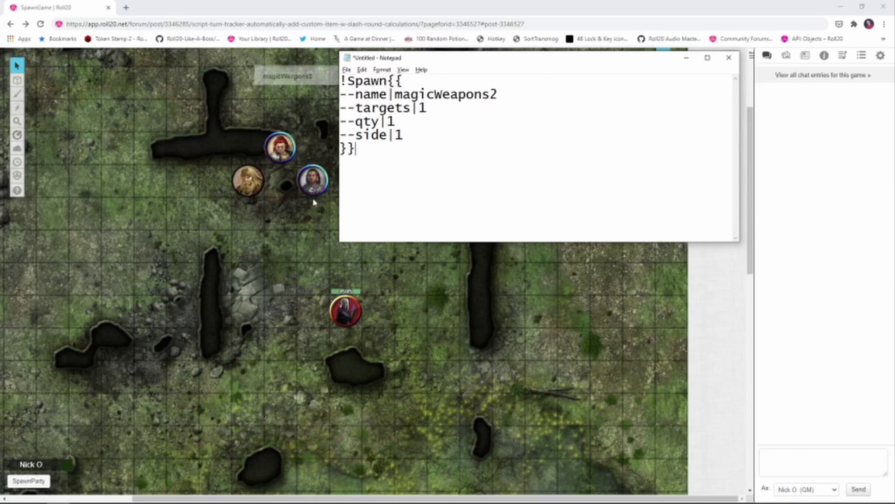
Copy the magicWeapons2 !Spawn command from Notepad, send it in chat with the mage token selected, and target the blond party member's token.
left_click(404, 137)
left_click_drag(375, 161, 319, 73)
left_click(350, 301)
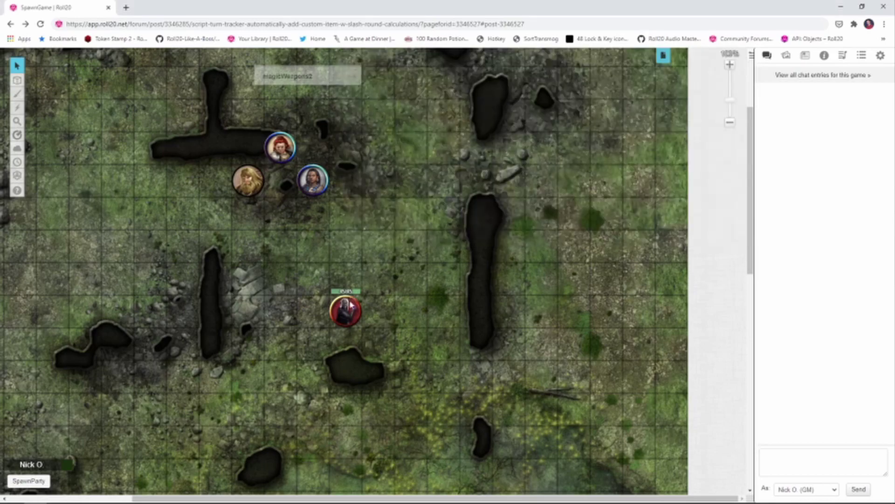
left_click(800, 461)
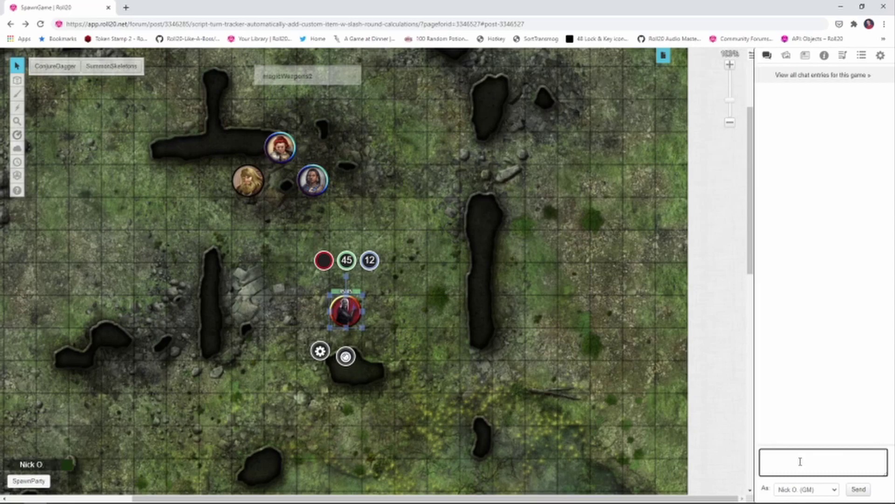
key("ctrl+v")
key("Return")
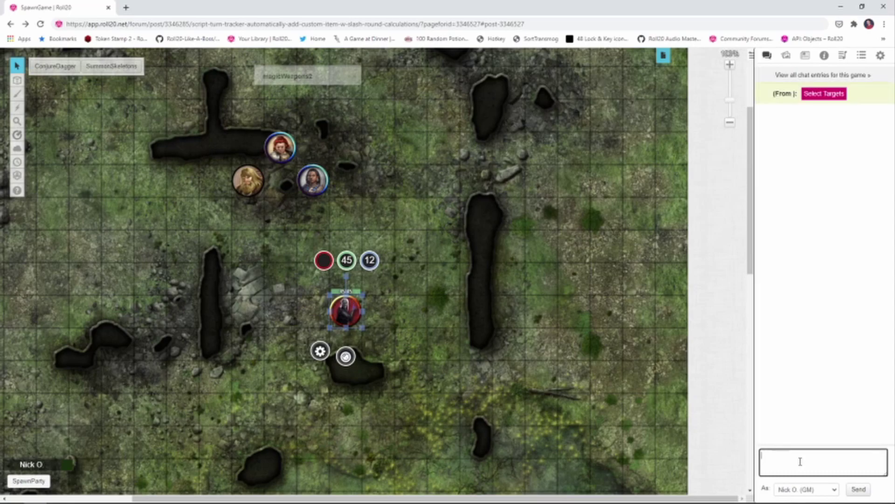
left_click(825, 96)
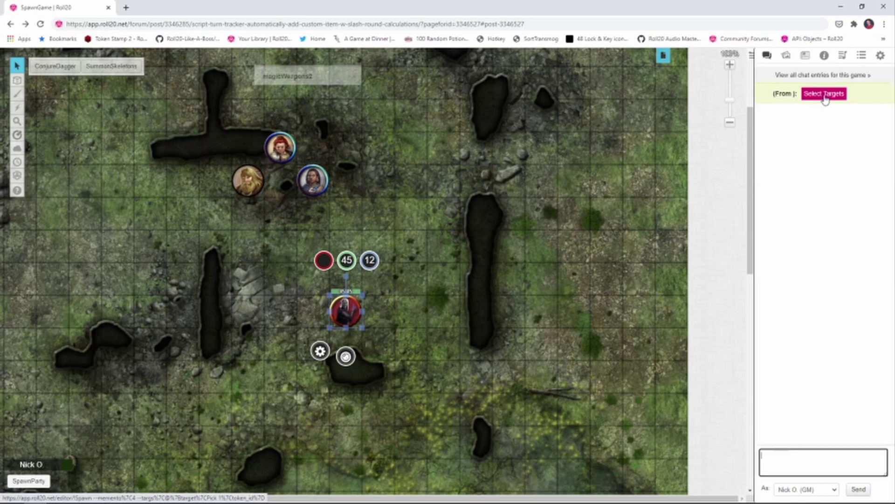
left_click(245, 181)
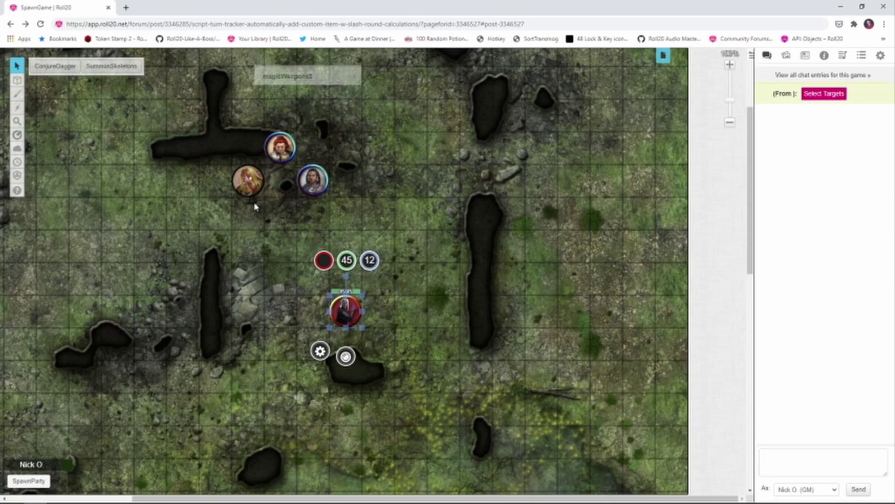
Delete the dagger token spawned on the blond party member and deselect everything.
left_click(251, 181)
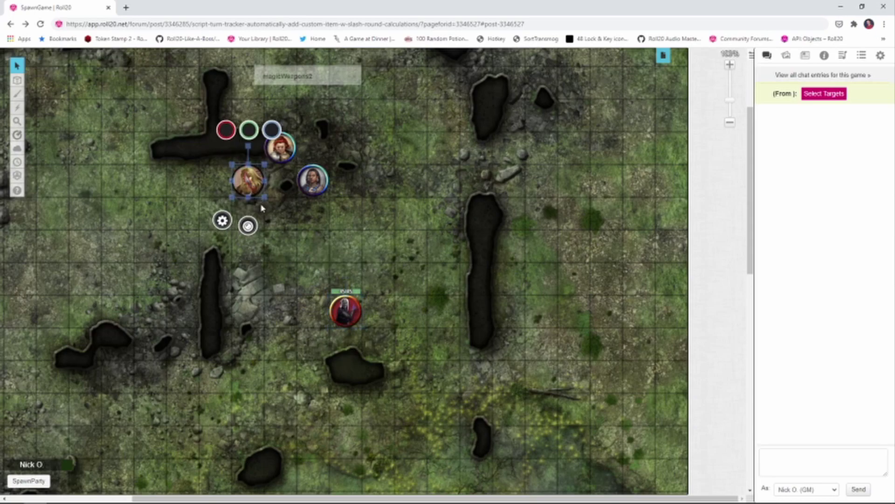
left_click(199, 176)
left_click(248, 180)
left_click(251, 213)
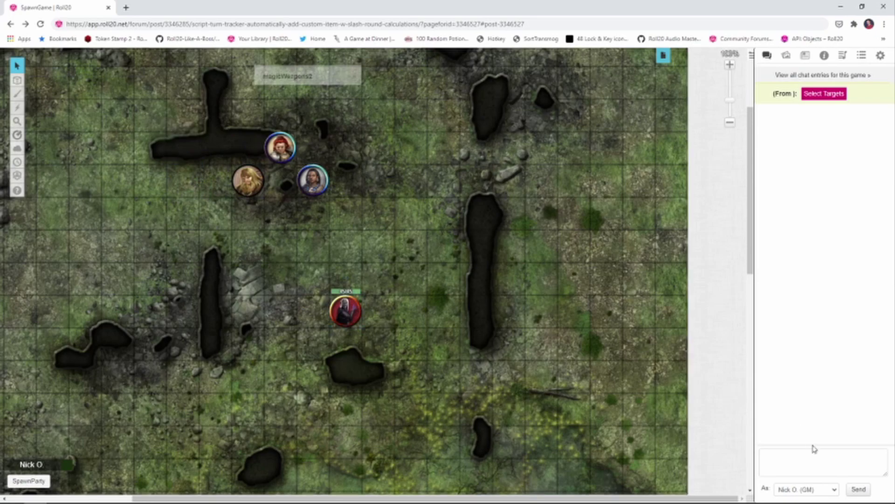
Send the magicWeapons2 !Spawn command in chat with targets changed to 2 while the mage token is selected.
left_click(802, 470)
type("!Spawn --memento|4 --targets|@{target|Pick 1|token_id}")
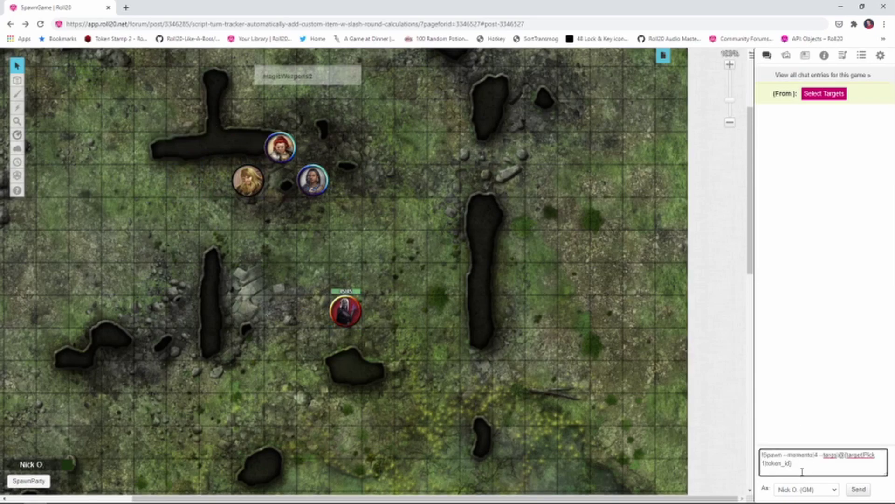
key("ctrl+a")
key("ctrl+v")
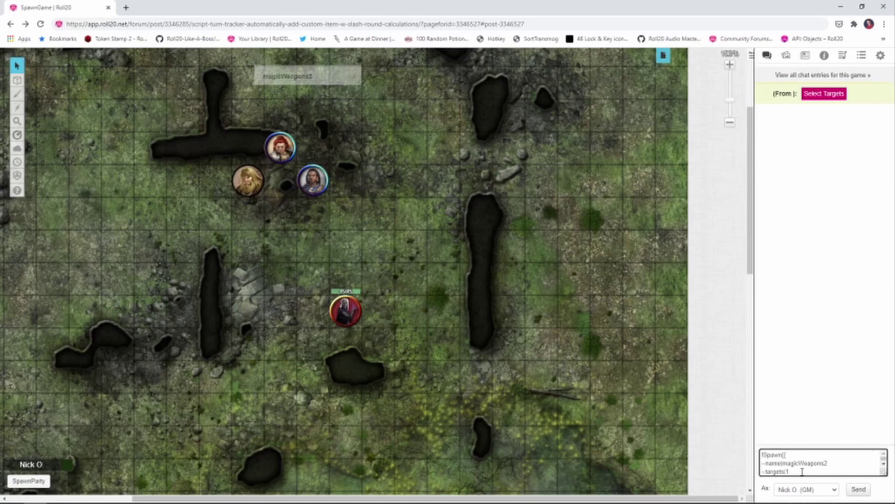
type("2")
left_click(352, 311)
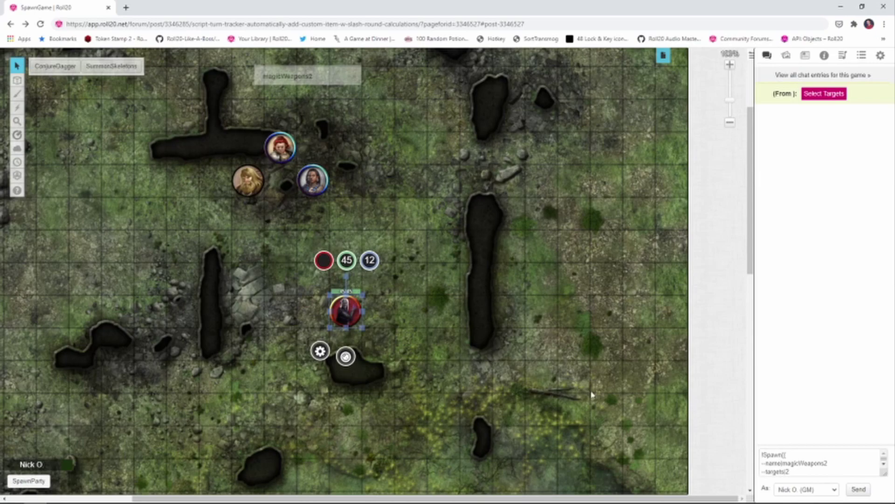
left_click(824, 462)
key("Return")
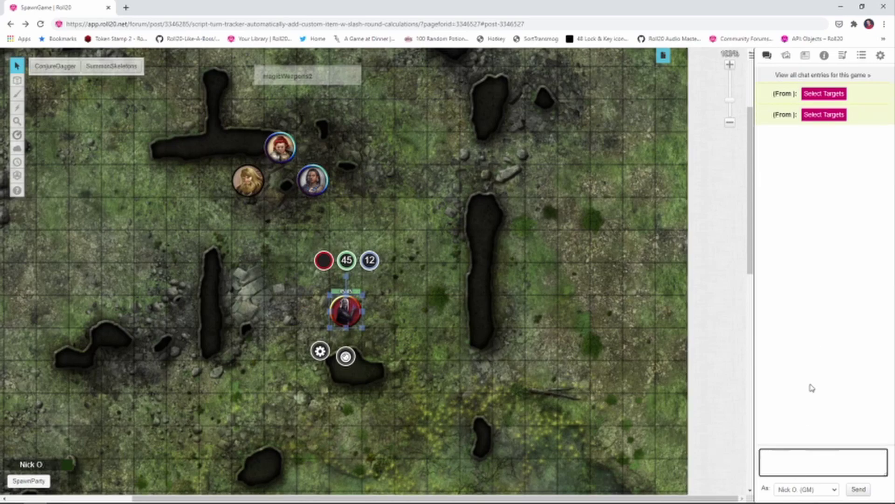
Choose the blond and the dark-haired party members' tokens as the two spawn targets.
left_click(828, 118)
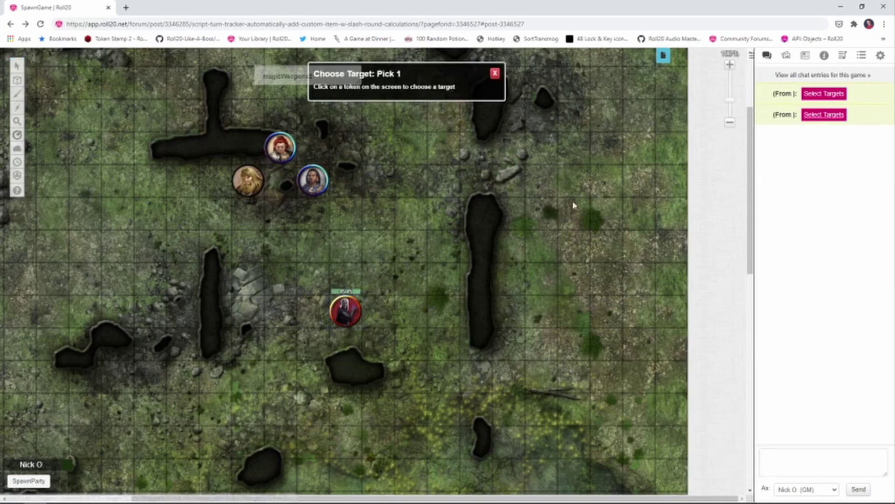
left_click(247, 186)
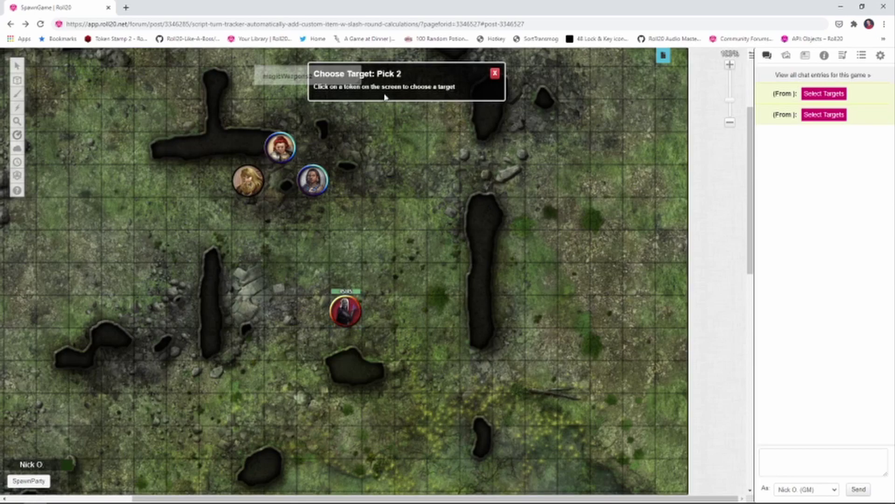
left_click(319, 183)
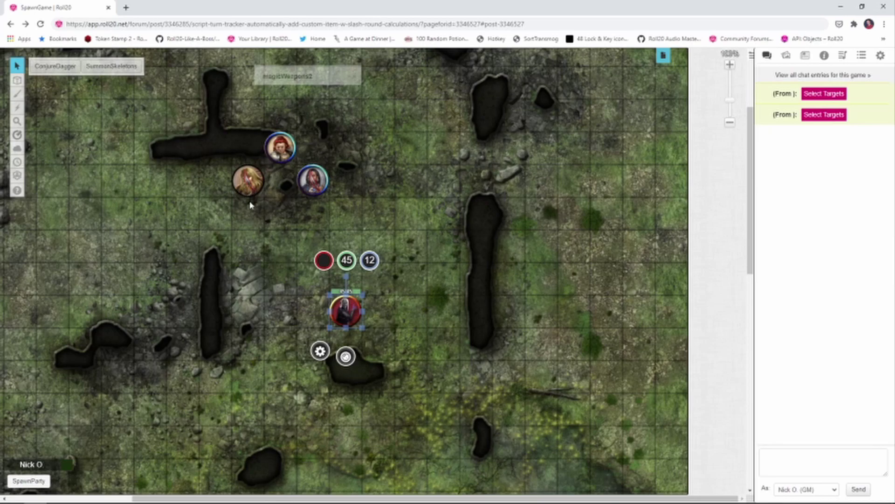
Delete the dagger tokens spawned on the blond and dark-haired party members.
left_click(252, 187)
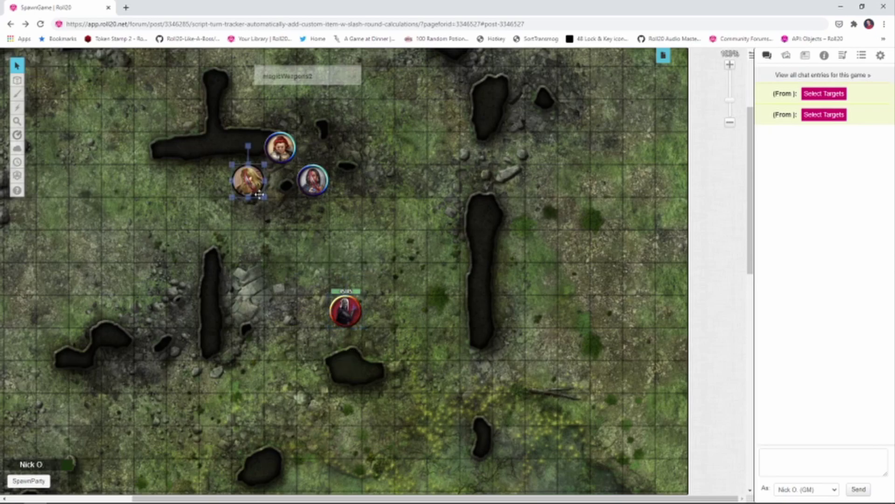
left_click(269, 212)
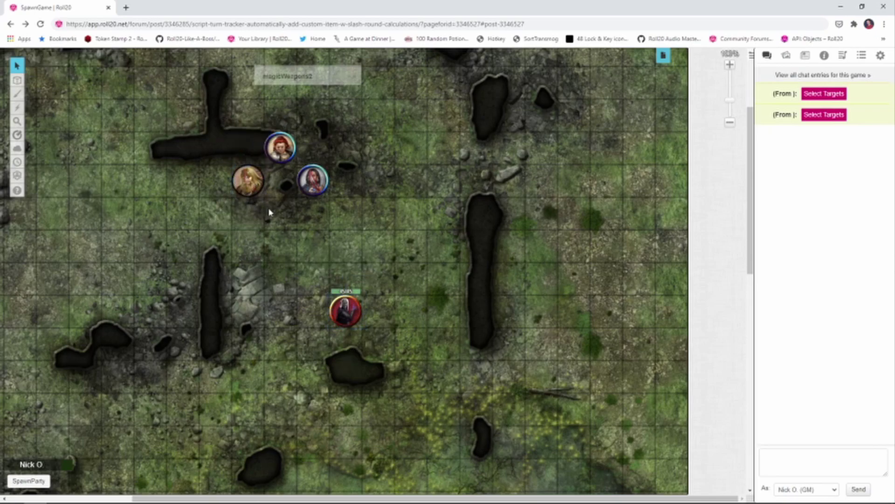
left_click(311, 184)
Switch to Notepad and add the line --fx|burst-magic below --side|1 in the !Spawn command.
key("alt+Tab")
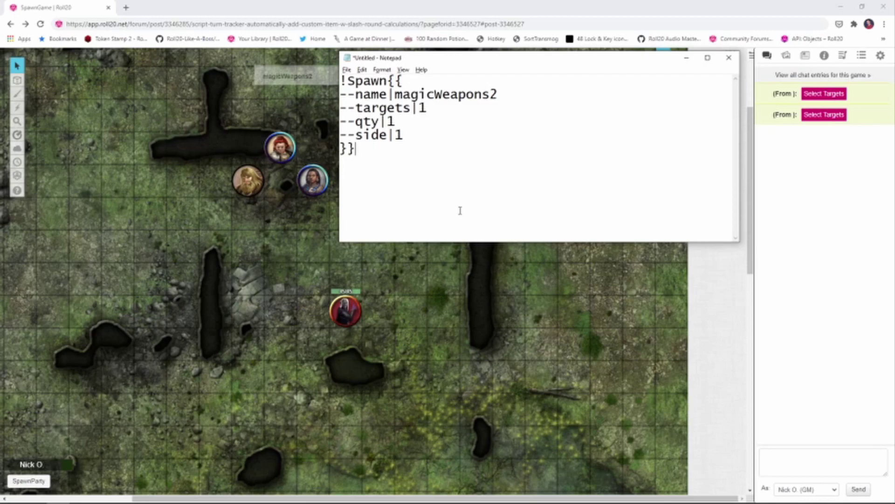
left_click(454, 135)
key("Return")
type("--fx|")
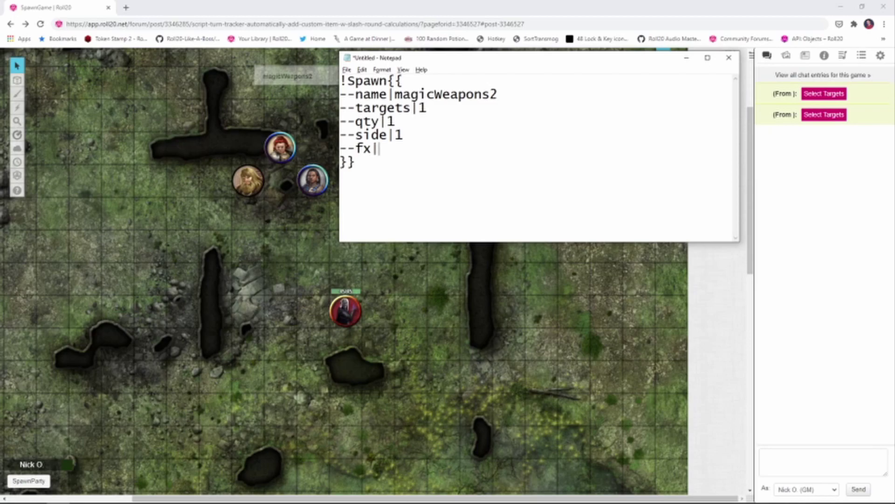
type("burst-magic")
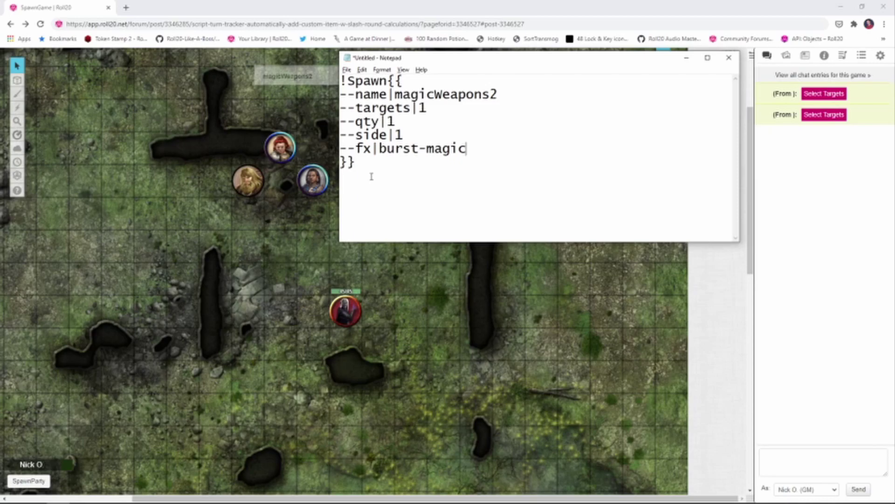
Copy the command with the burst-magic effect, send it in Roll20 chat with the mage selected, and target the blond party member's token.
key("ctrl+a")
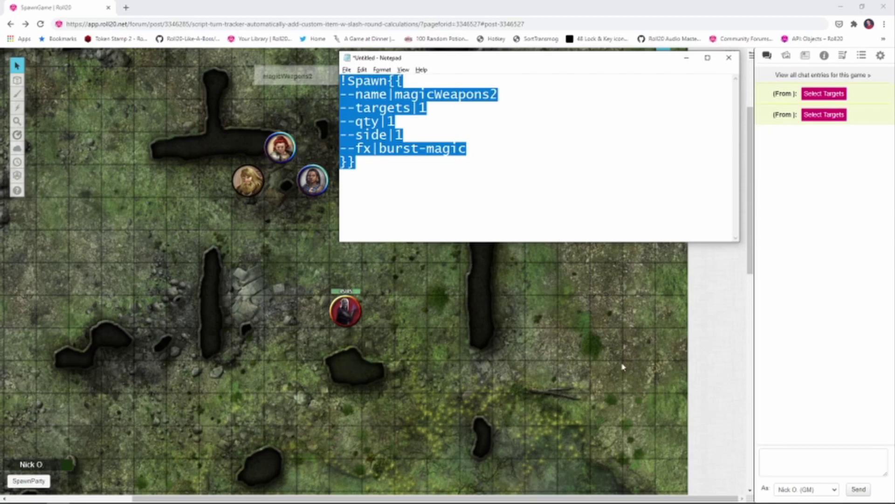
left_click(345, 308)
left_click(765, 462)
key("ctrl+v")
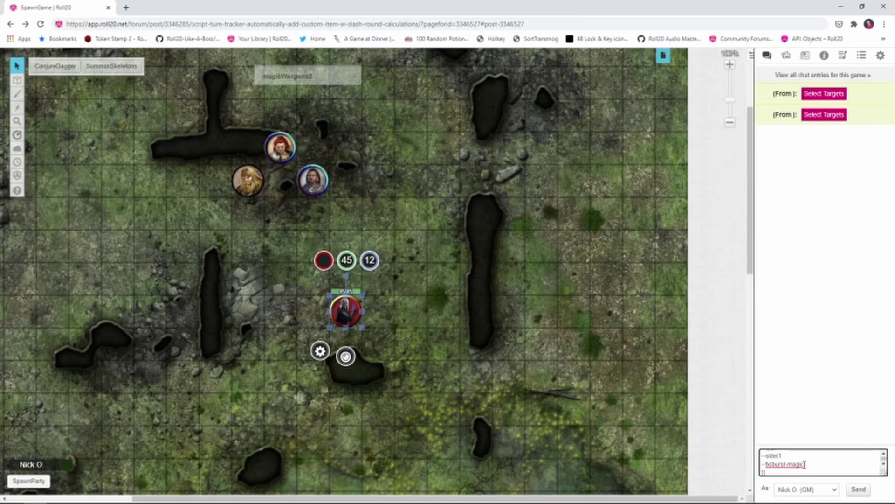
key("Return")
left_click(814, 139)
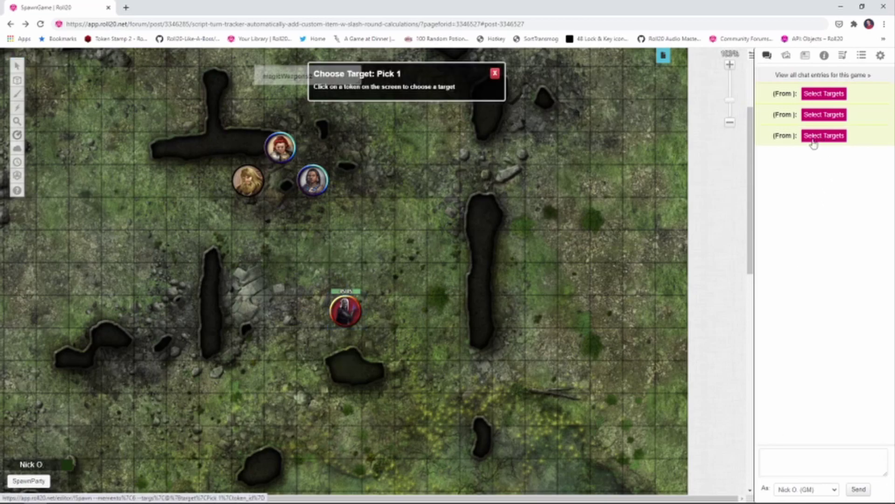
left_click(246, 180)
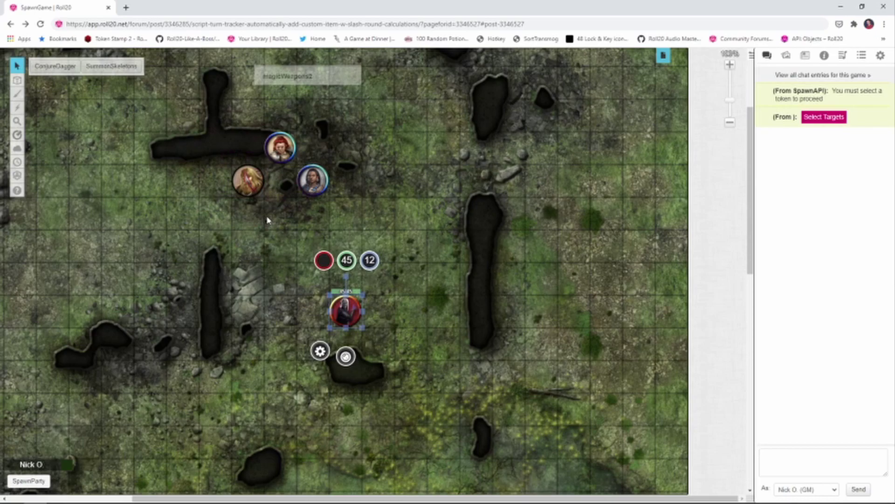
Open the abilities of the magicWeapons2 character sheet in Roll20 and add a new ability named DaggerDamage.
key("alt+Tab")
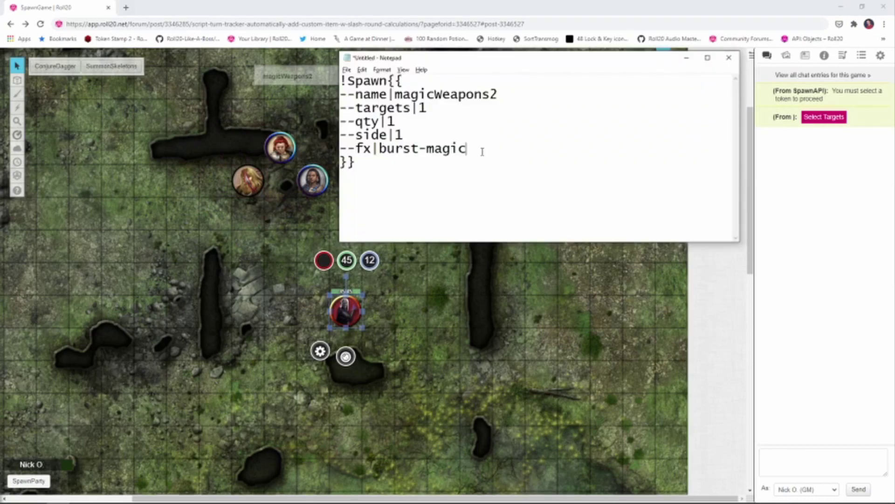
left_click(331, 131)
left_click(309, 76)
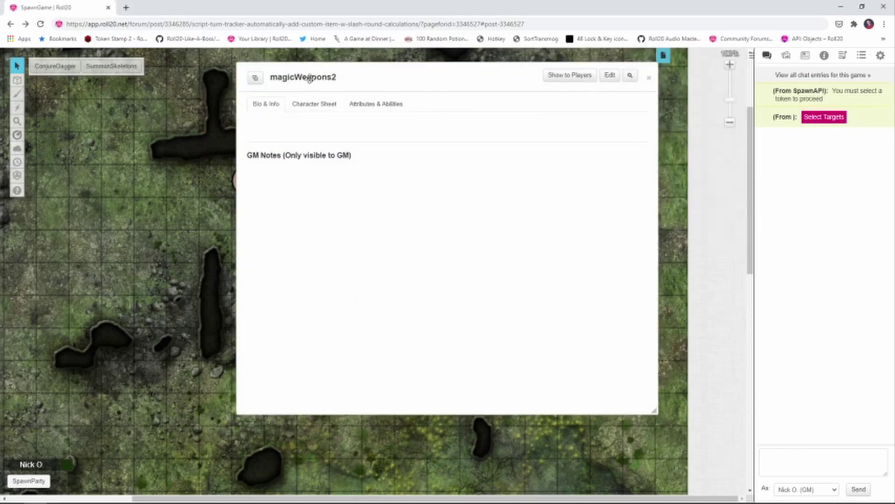
left_click(394, 108)
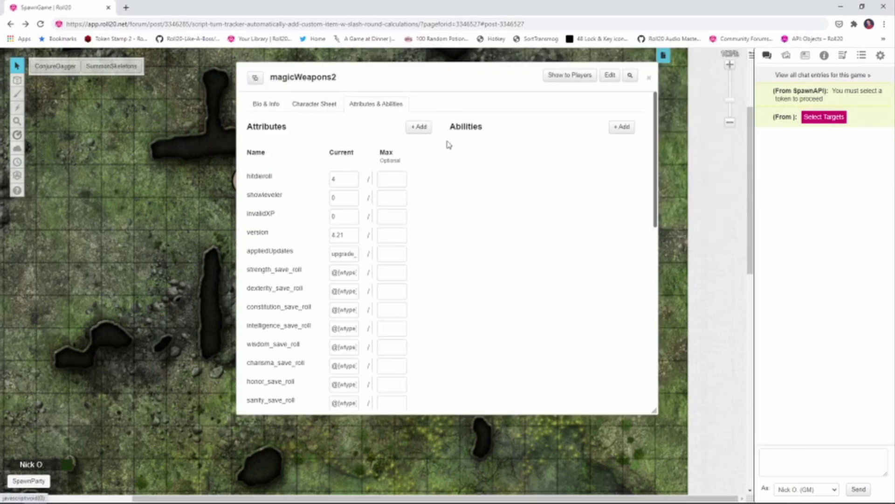
left_click(629, 131)
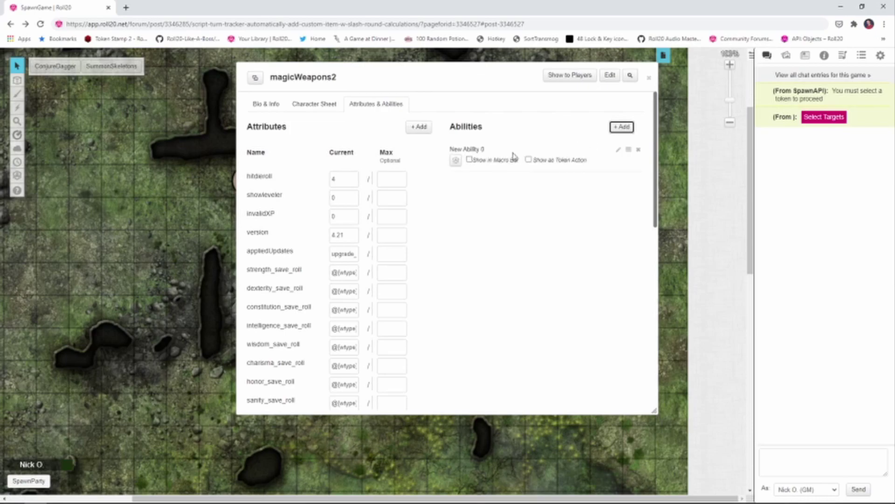
left_click(619, 149)
type("DaggerDamage")
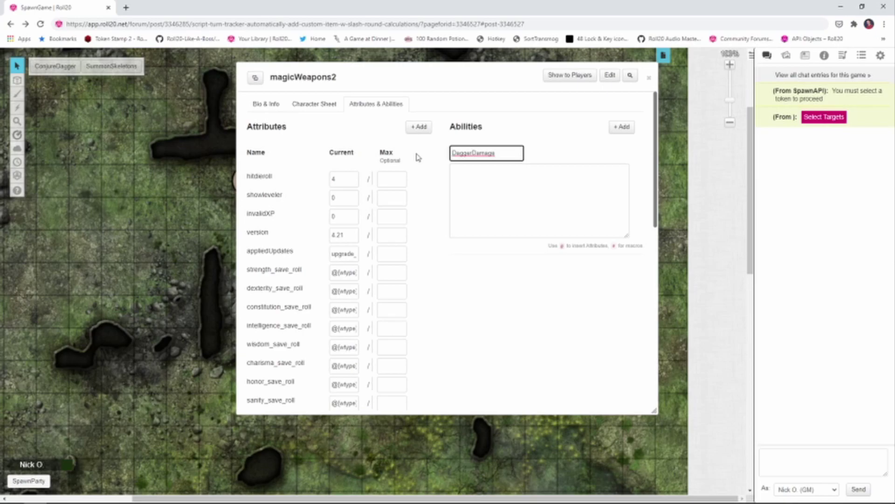
Set the DaggerDamage ability to [[4d4+4]], show it as a token action, and close the sheet.
left_click(498, 202)
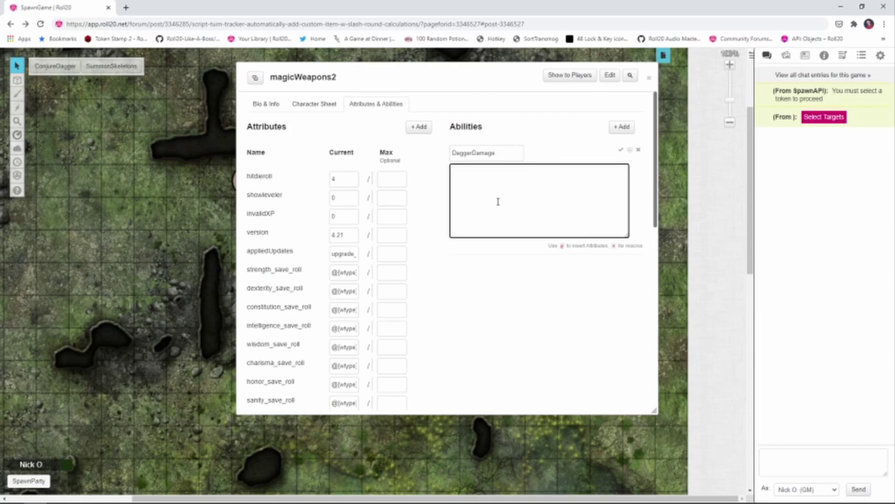
type("[[4d4+4]]")
left_click(620, 150)
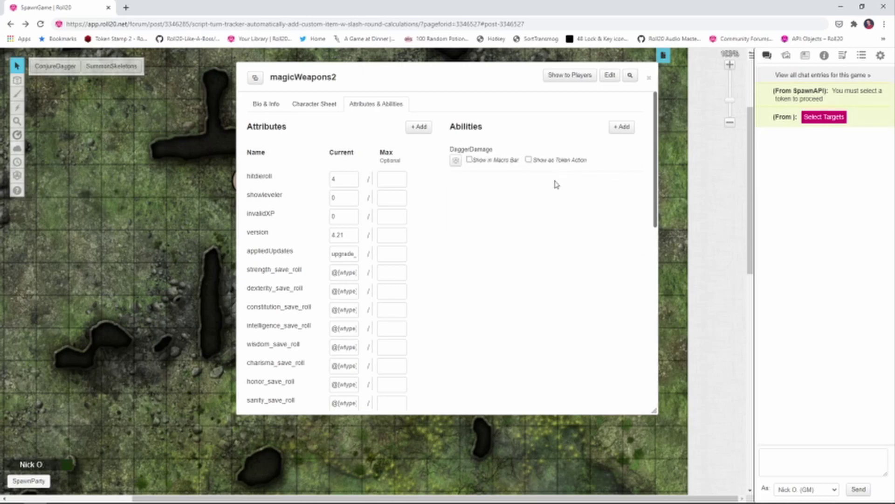
left_click(528, 160)
double_click(477, 85)
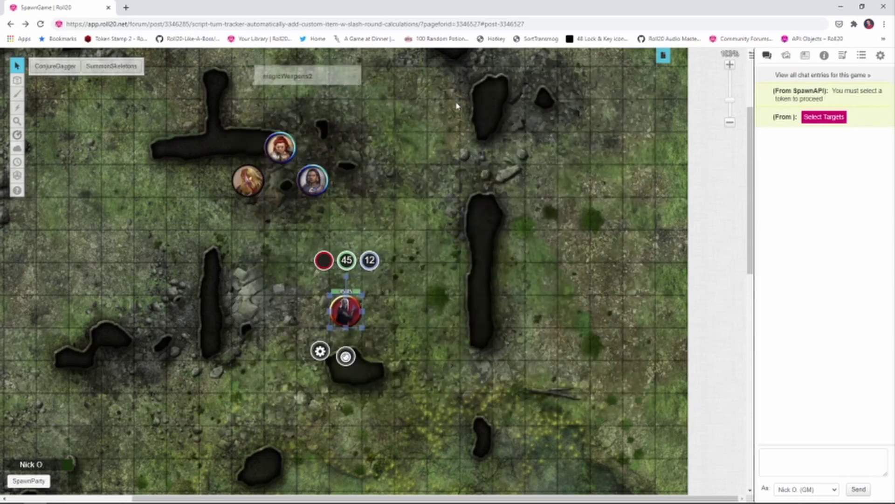
Switch to Notepad and add the lines --sheet|magicWeapons2 and --ability|DaggerDamage below --fx|burst-magic in the !Spawn command.
key("alt+Tab")
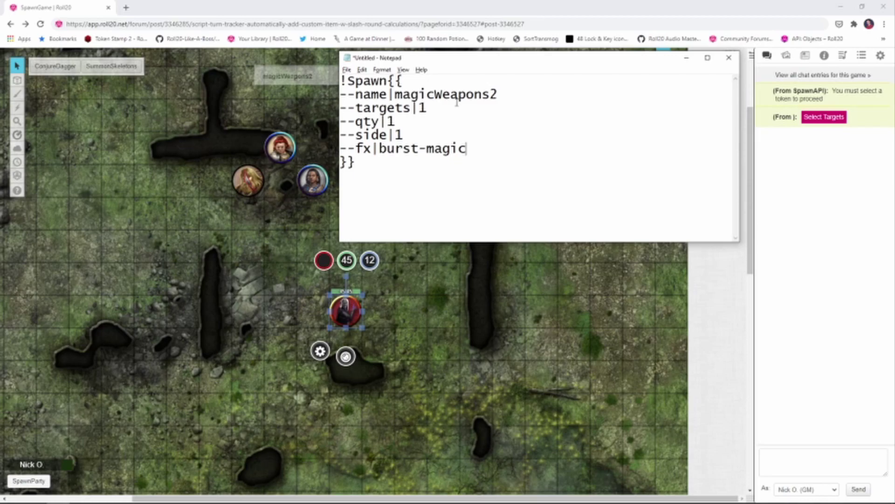
key("Return")
type("--she")
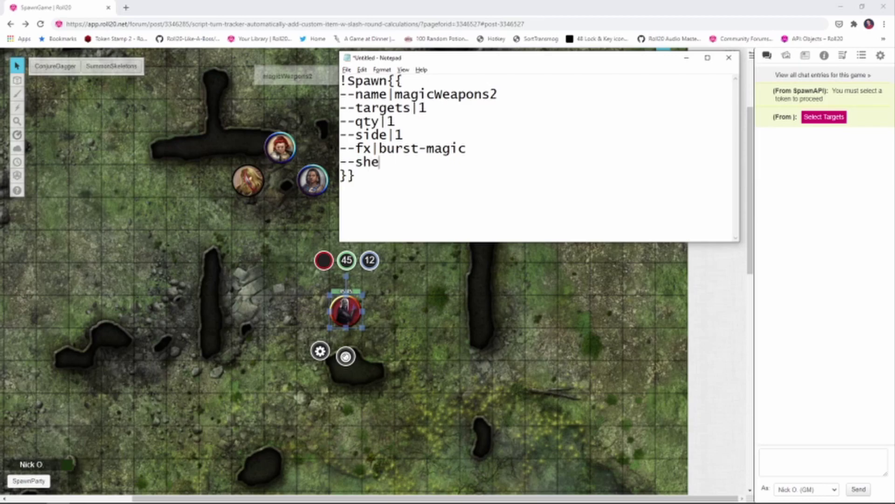
type("et|magic")
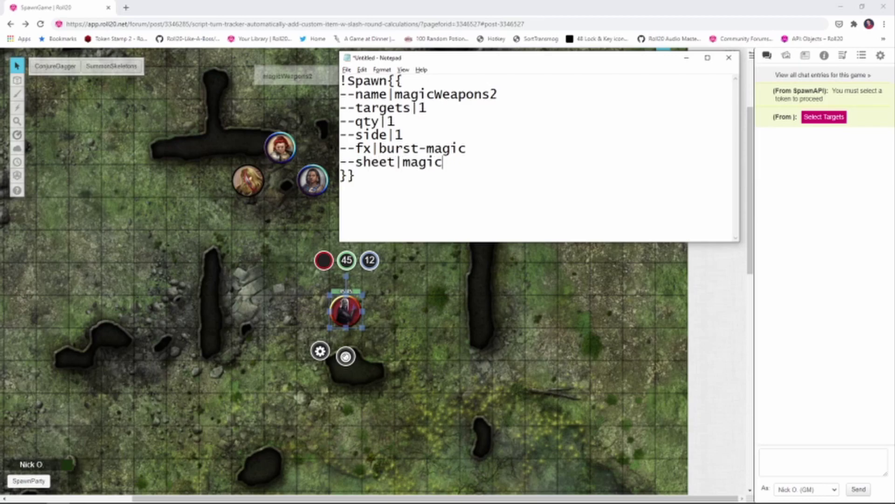
type("Weapons2")
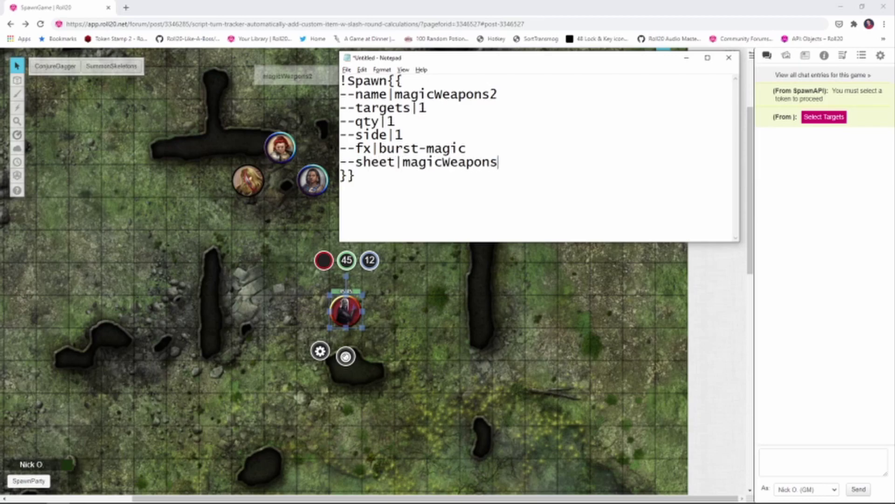
key("Return")
type("--ability|Da")
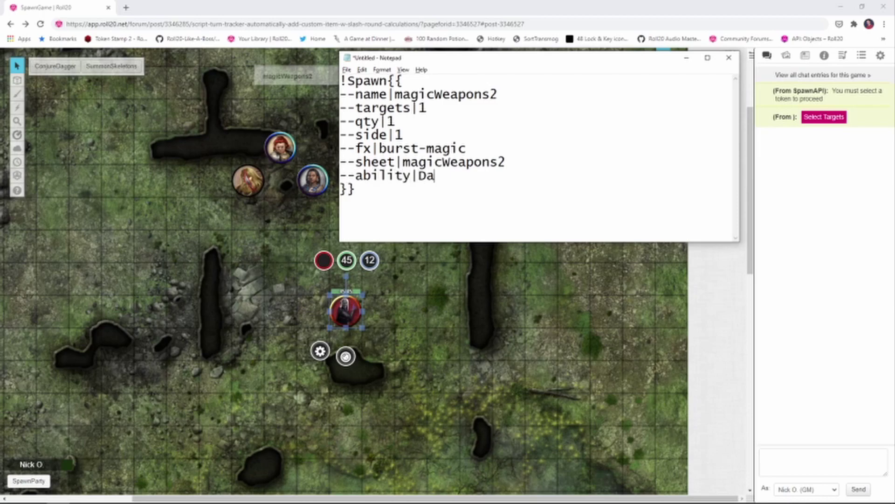
type("ggerDamage")
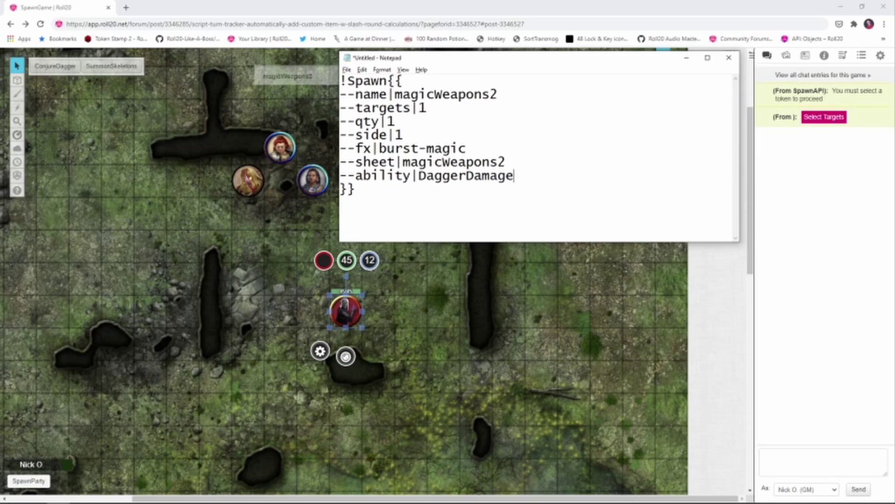
Copy the whole !Spawn command and, back in Roll20, delete the existing dagger token on the blond party member.
left_click(392, 188)
key("ctrl+a")
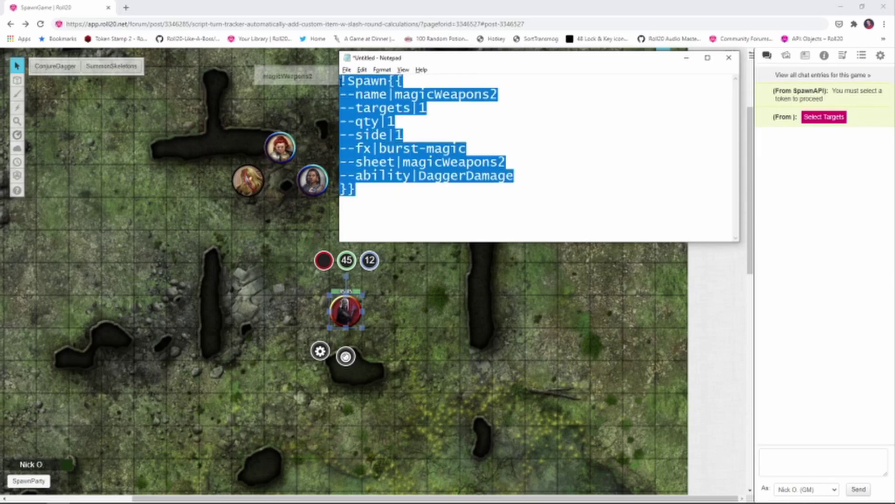
left_click(251, 179)
left_click(251, 179)
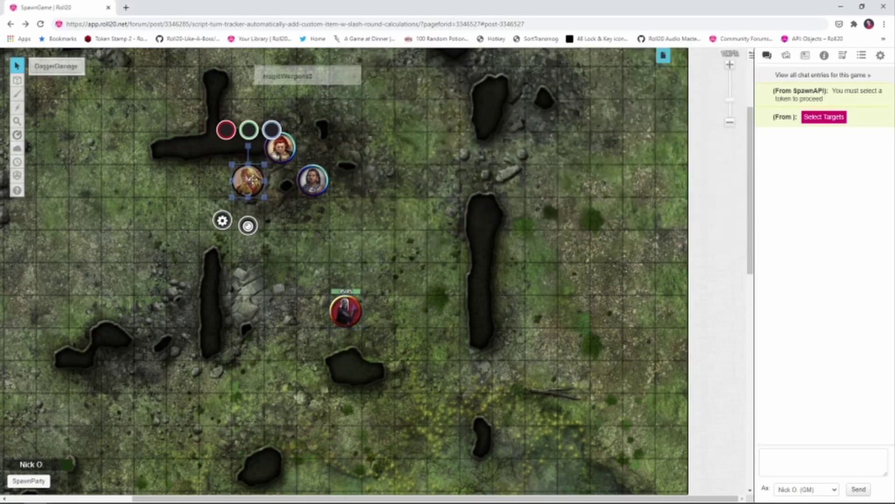
Send the copied !Spawn command in chat with the mage selected, and target the blond party member's token.
left_click(346, 310)
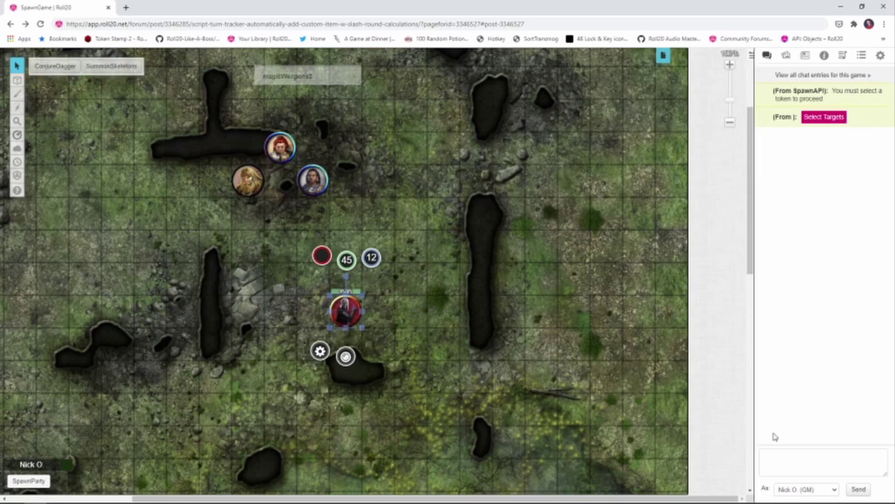
left_click(801, 460)
key("ctrl+v")
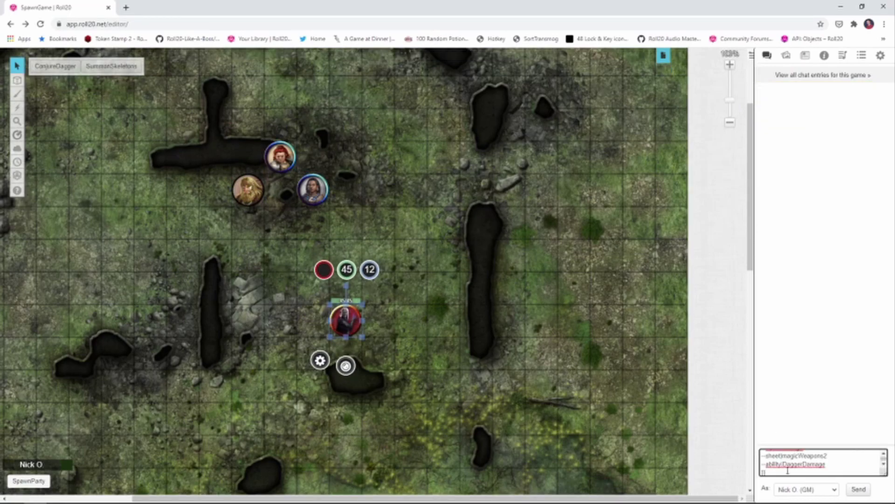
key("Return")
left_click(807, 95)
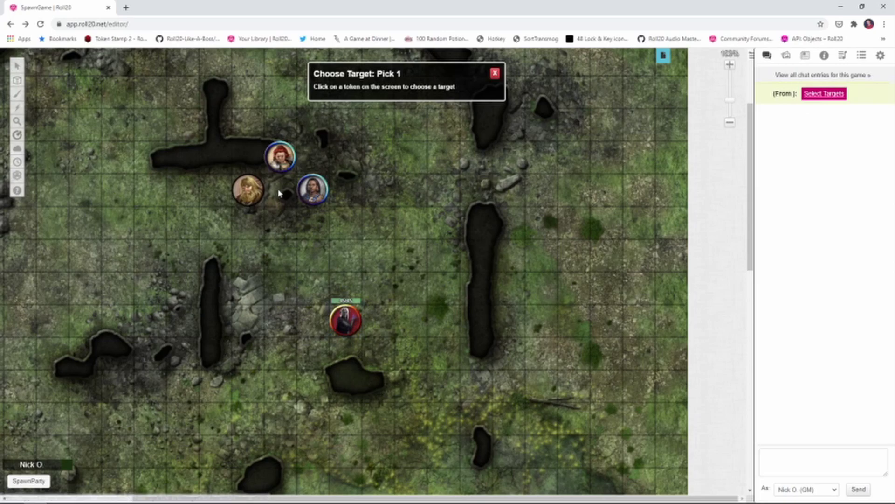
left_click(248, 190)
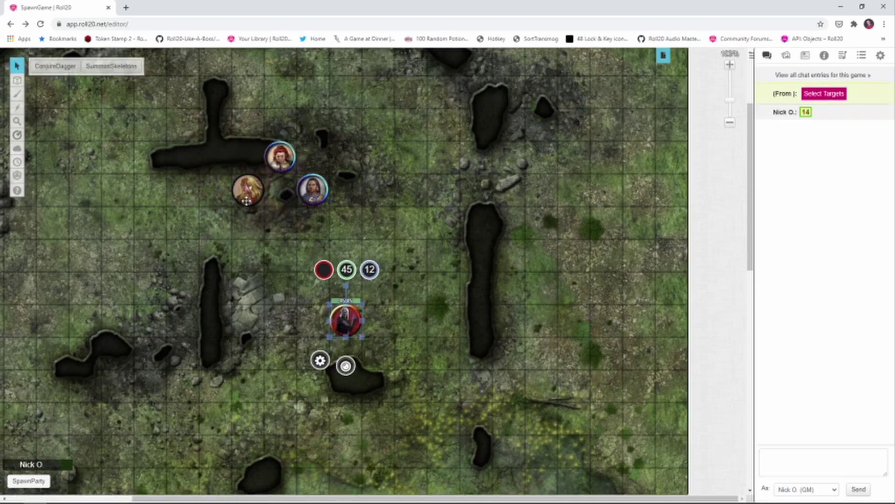
mouse_move(806, 113)
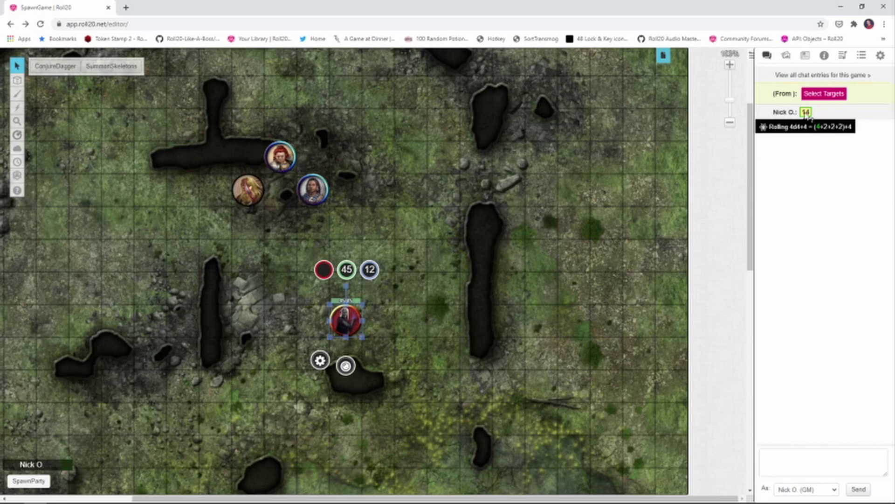
Roll the DaggerDamage token action from the dagger token spawned on the blond party member, and deselect the token.
key("alt+Tab")
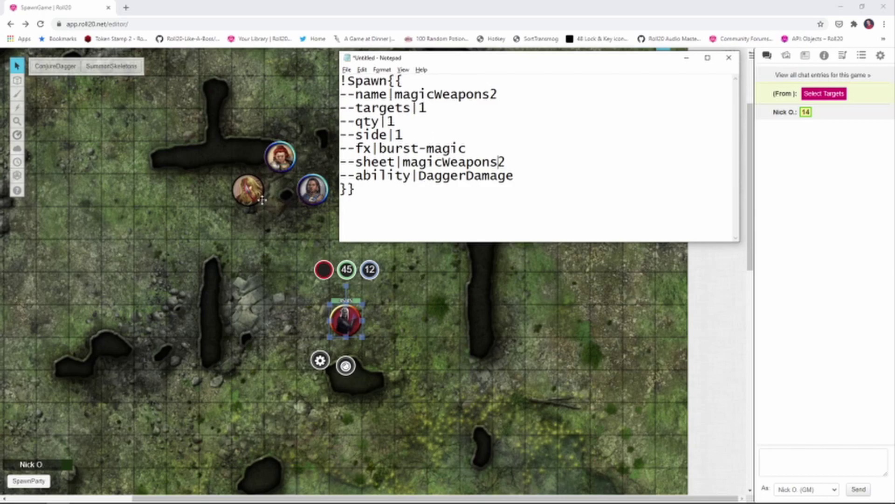
left_click(248, 189)
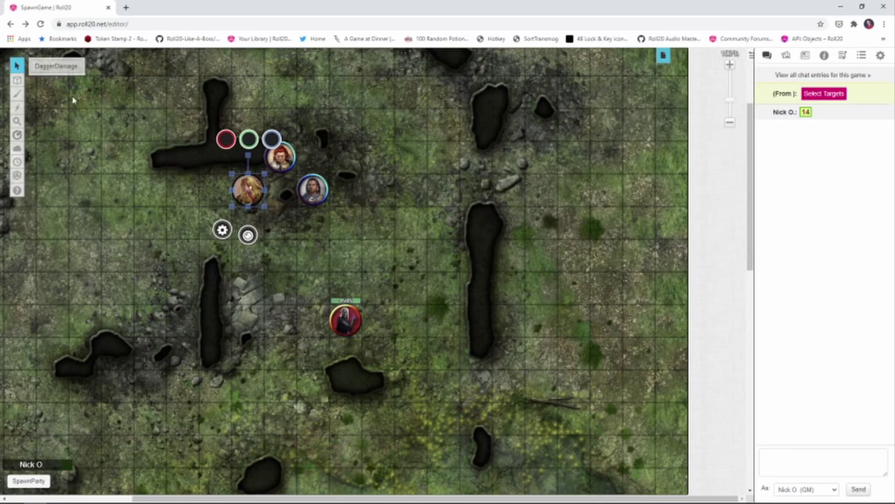
left_click(61, 70)
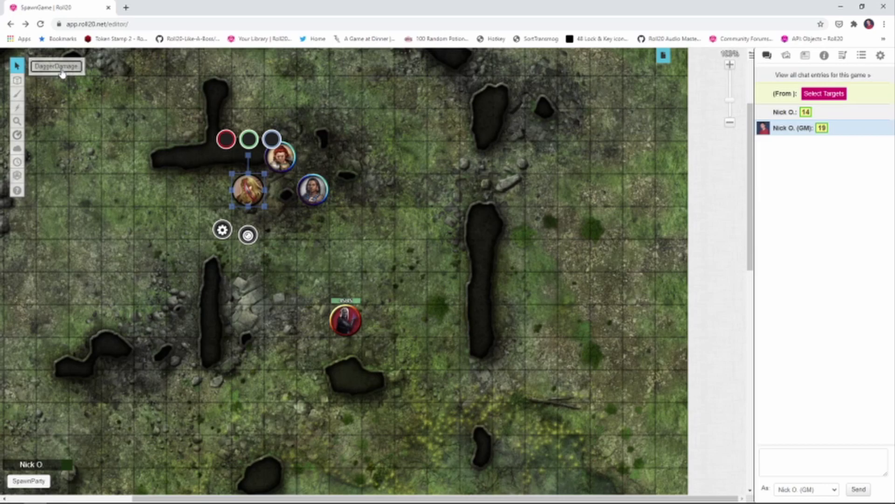
left_click(194, 295)
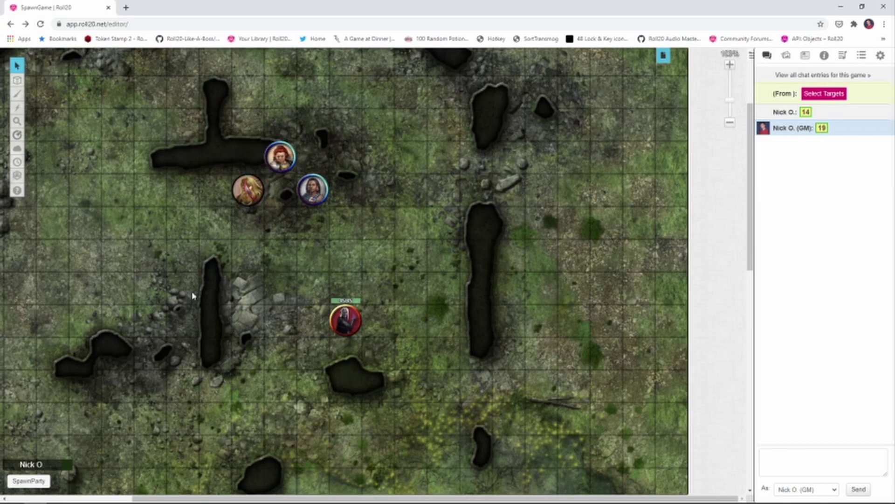